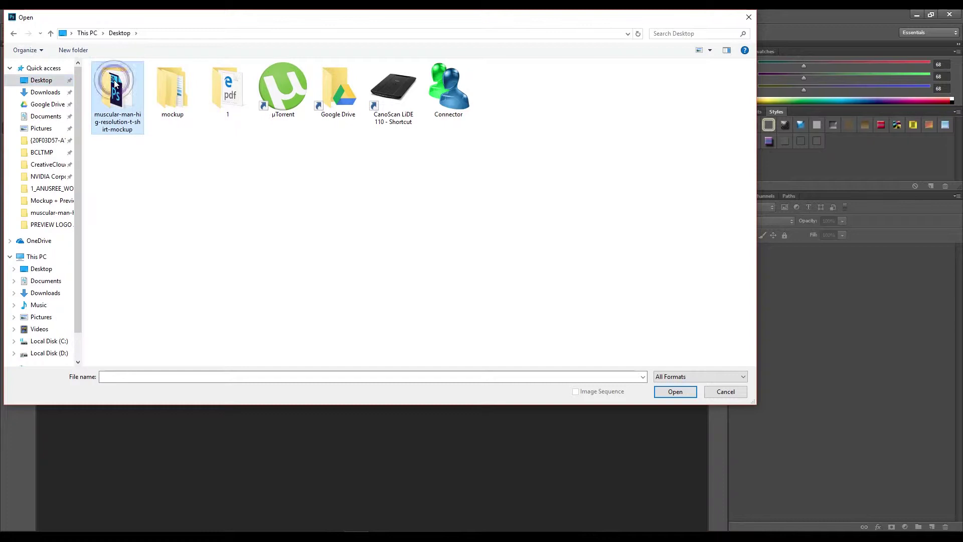
Open muscular_men_high_resolution_t_shirt_mock_up_front from the muscular-man-hig-resolution-t-shirt-mockup folder on the Desktop
{"action": "left_click", "coordinate": [665, 392]}
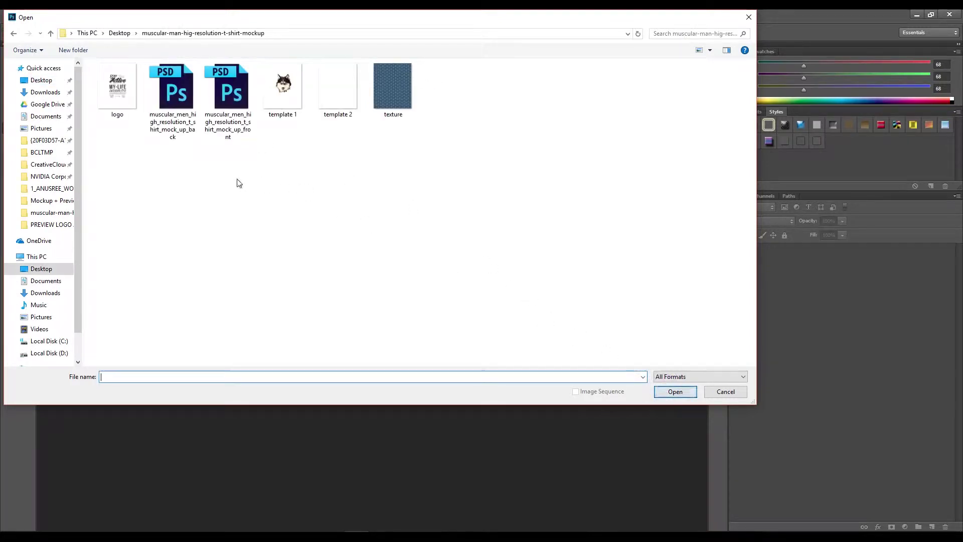
{"action": "left_click", "coordinate": [174, 88]}
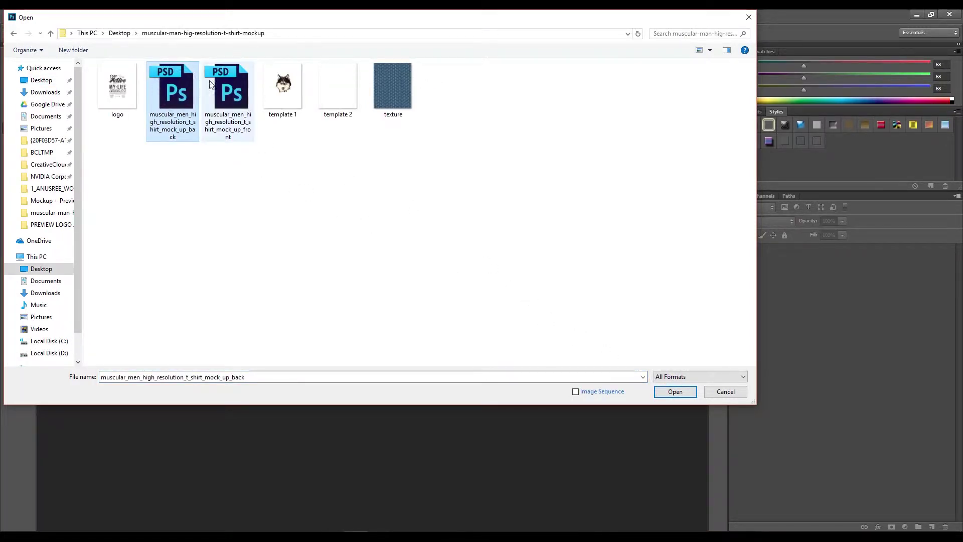
{"action": "left_click", "coordinate": [241, 96]}
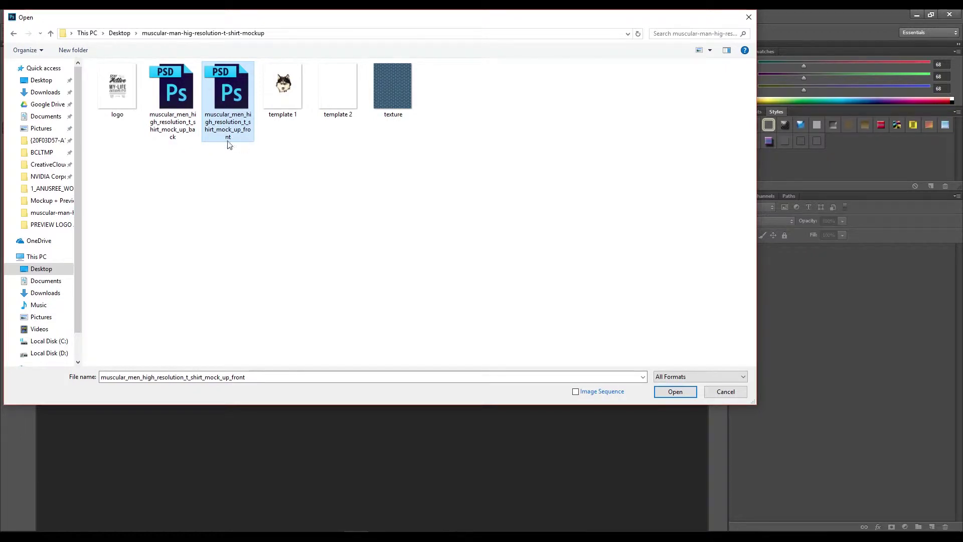
{"action": "left_click", "coordinate": [674, 393]}
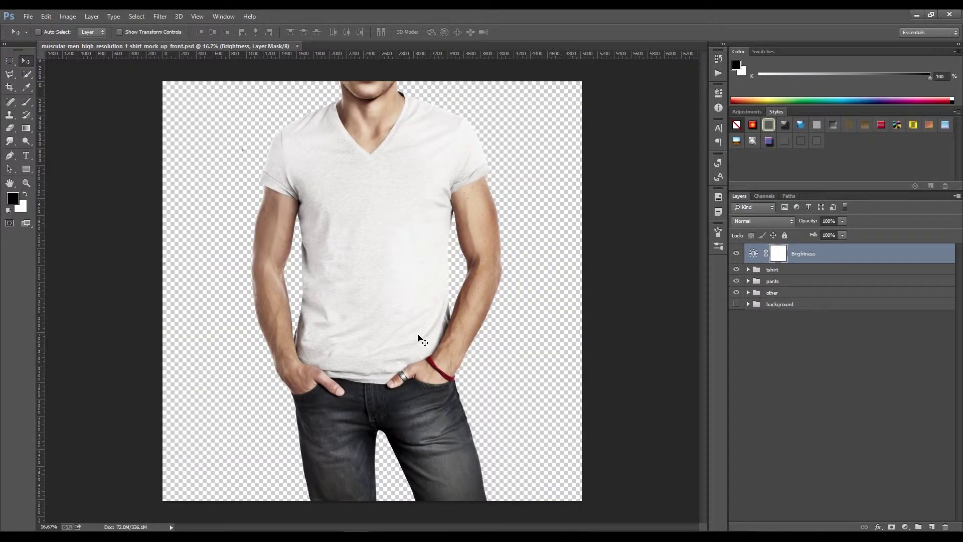
Expand the tshirt and pants layer groups and open the contents of the Change Tshirt Design smart object
{"action": "left_click", "coordinate": [749, 270]}
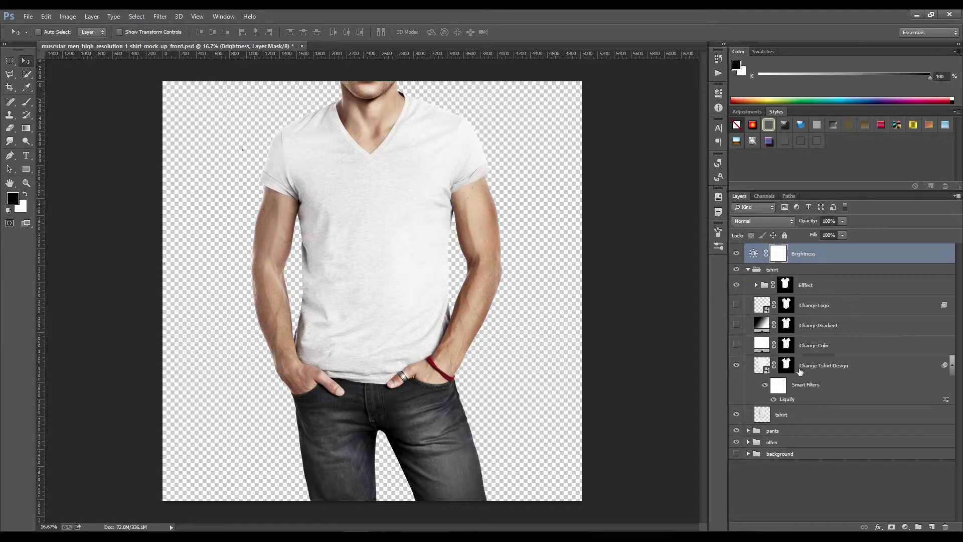
{"action": "left_click", "coordinate": [748, 431]}
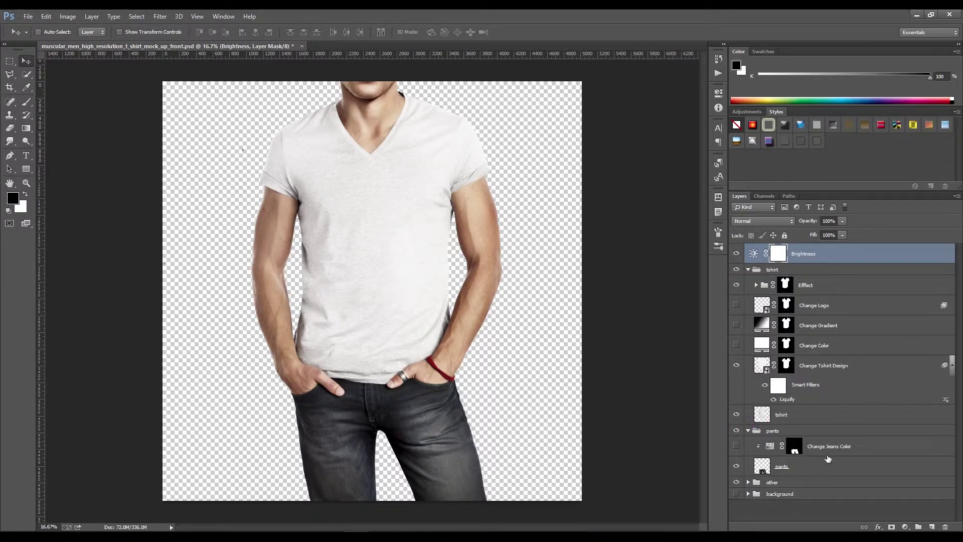
{"action": "left_click", "coordinate": [824, 366]}
{"action": "double_click", "coordinate": [764, 369]}
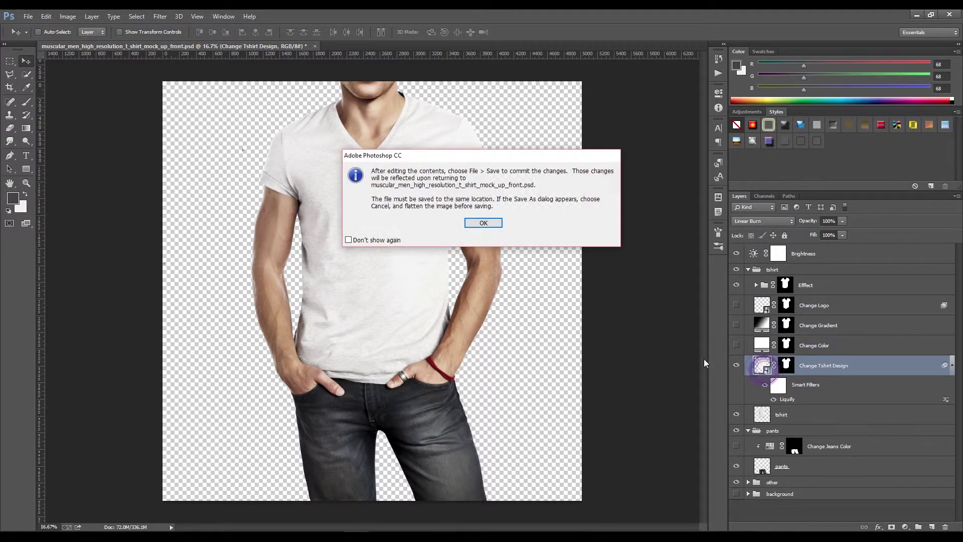
{"action": "left_click", "coordinate": [493, 226]}
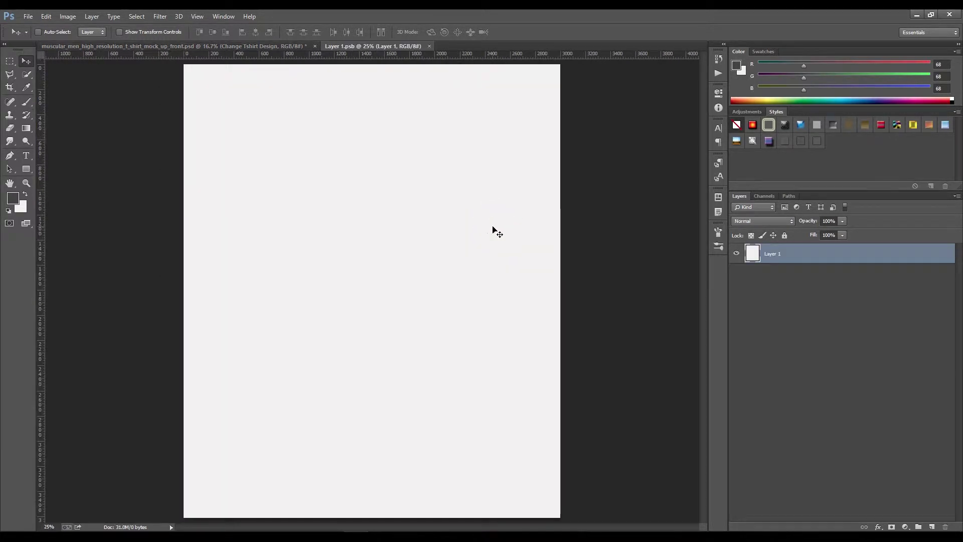
Place the texture image as an embedded object covering the whole smart object canvas
{"action": "left_click", "coordinate": [28, 17]}
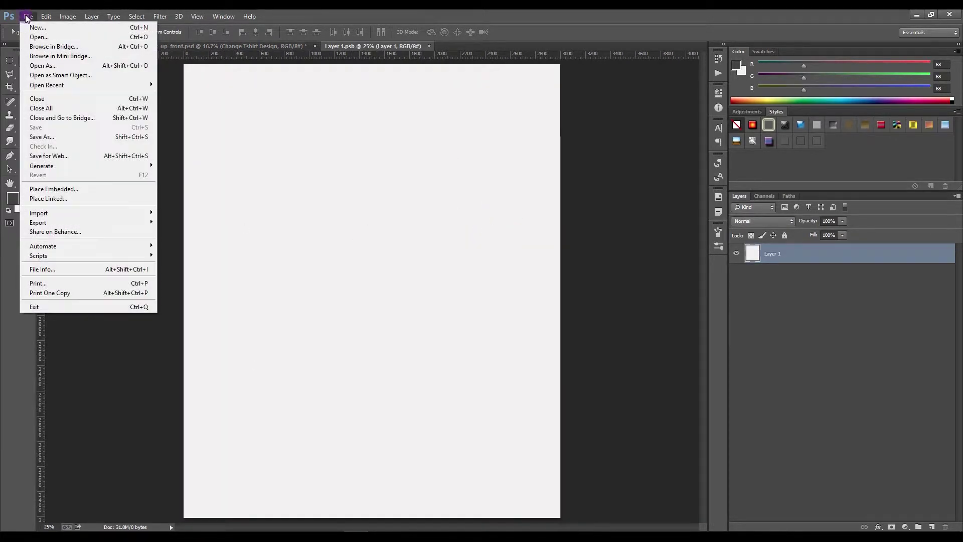
{"action": "left_click", "coordinate": [49, 191]}
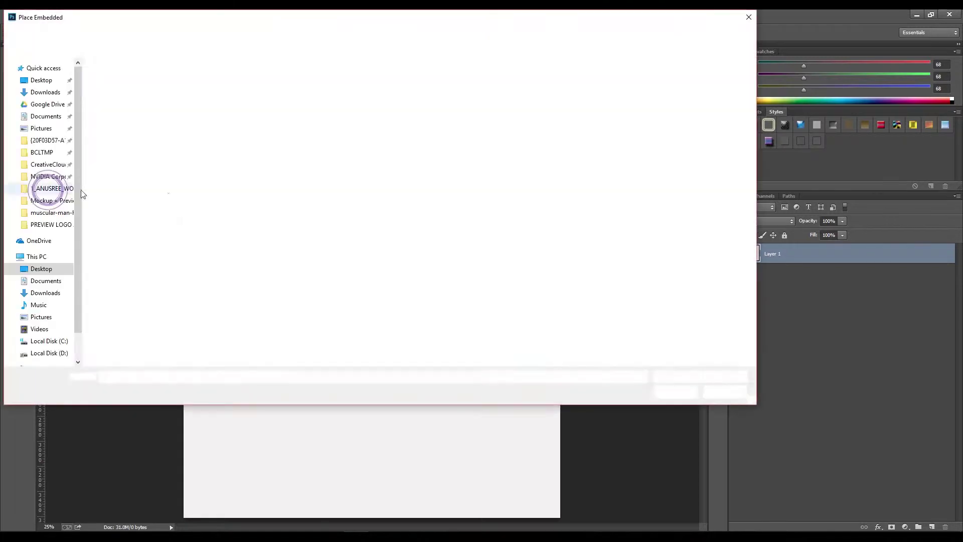
{"action": "left_click", "coordinate": [388, 74]}
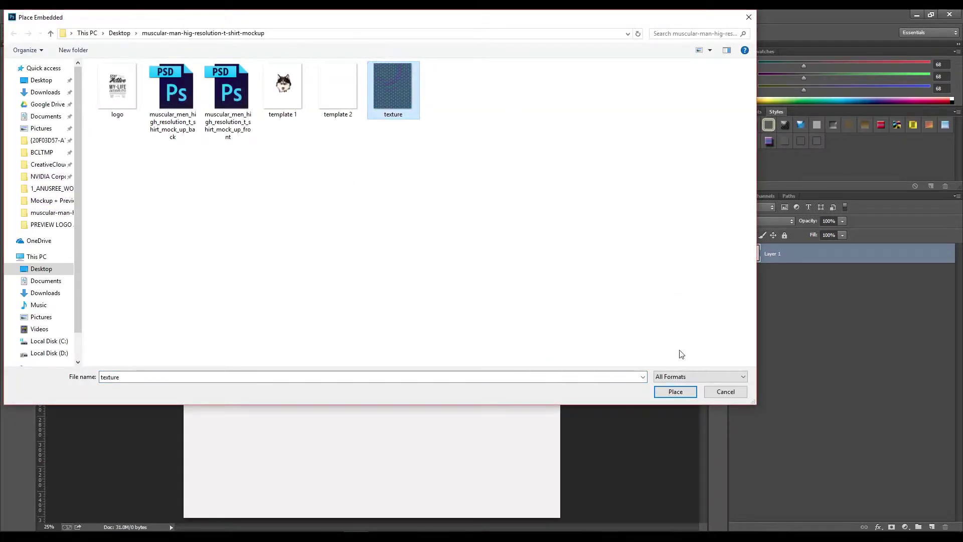
{"action": "left_click", "coordinate": [678, 391]}
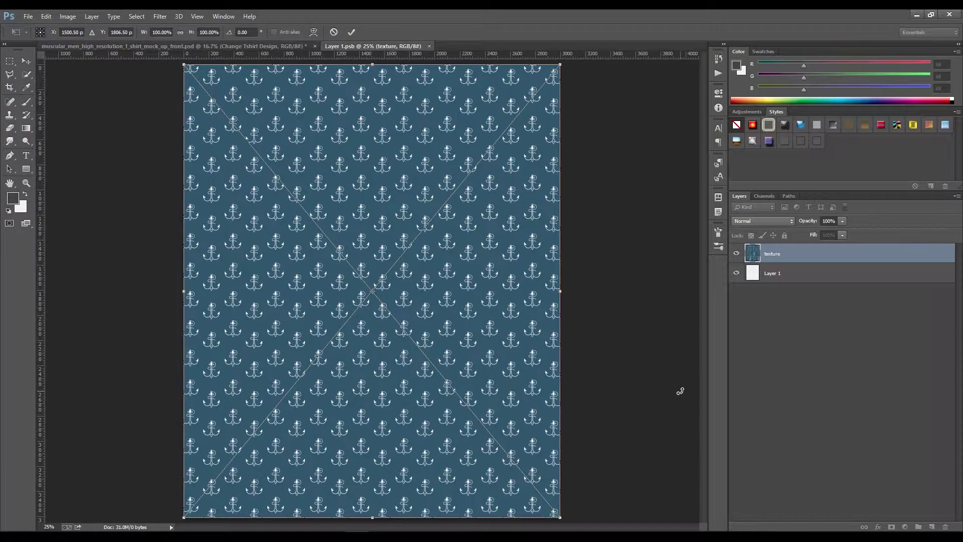
{"action": "key", "text": "Return"}
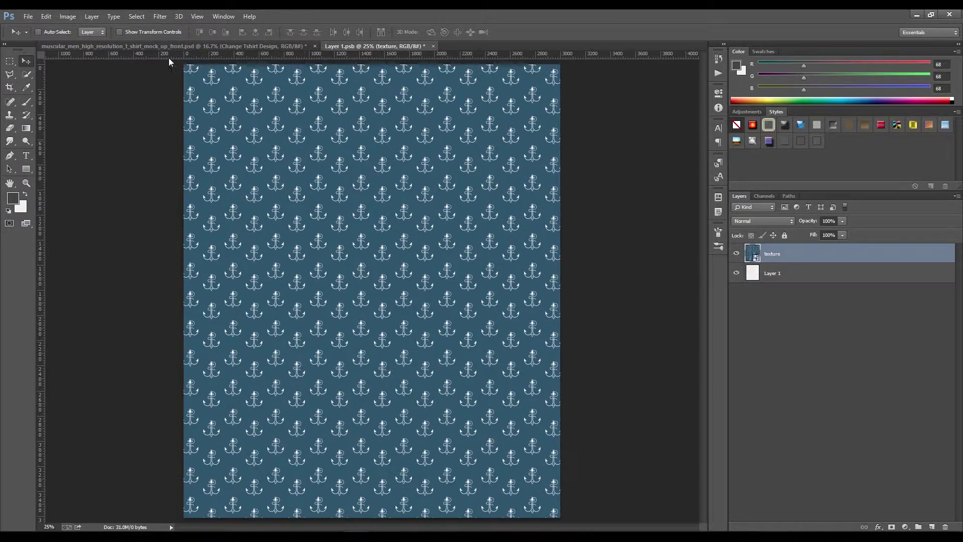
Save and close the edited smart object contents and save the front mockup document
{"action": "left_click", "coordinate": [28, 17]}
{"action": "left_click", "coordinate": [35, 127]}
{"action": "left_click", "coordinate": [430, 46]}
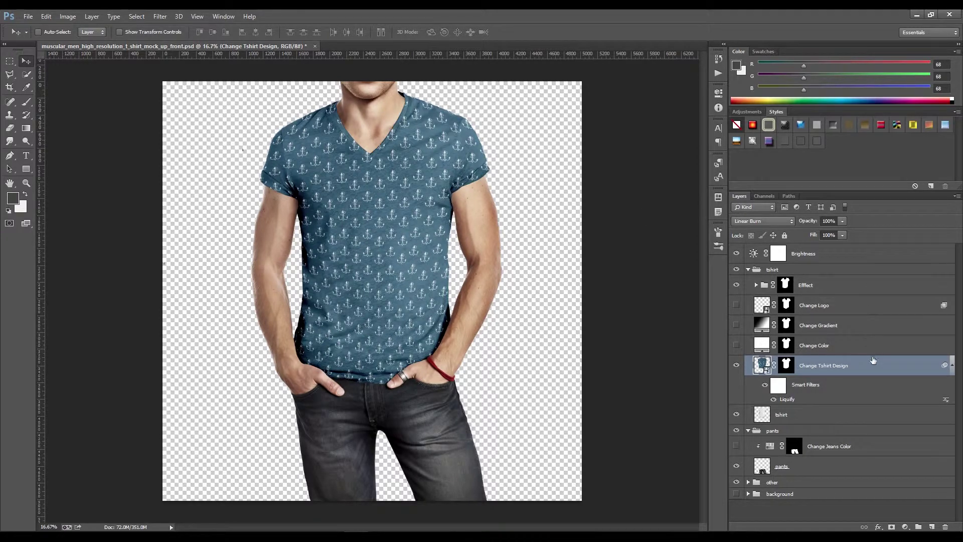
{"action": "left_click", "coordinate": [28, 16]}
{"action": "left_click", "coordinate": [37, 128]}
Hide the Change Tshirt Design layer and show the Change Color layer
{"action": "left_click", "coordinate": [736, 366]}
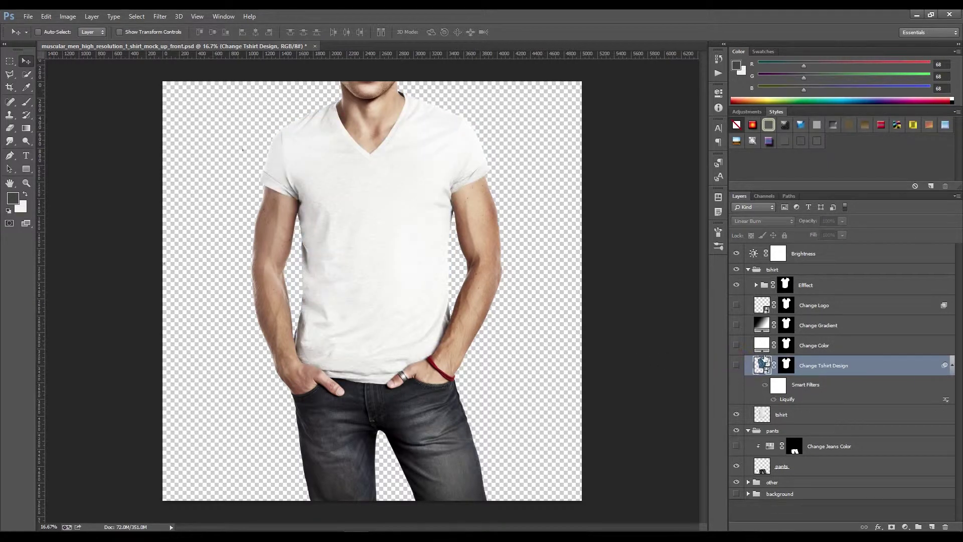
{"action": "left_click", "coordinate": [823, 346]}
{"action": "left_click", "coordinate": [737, 346]}
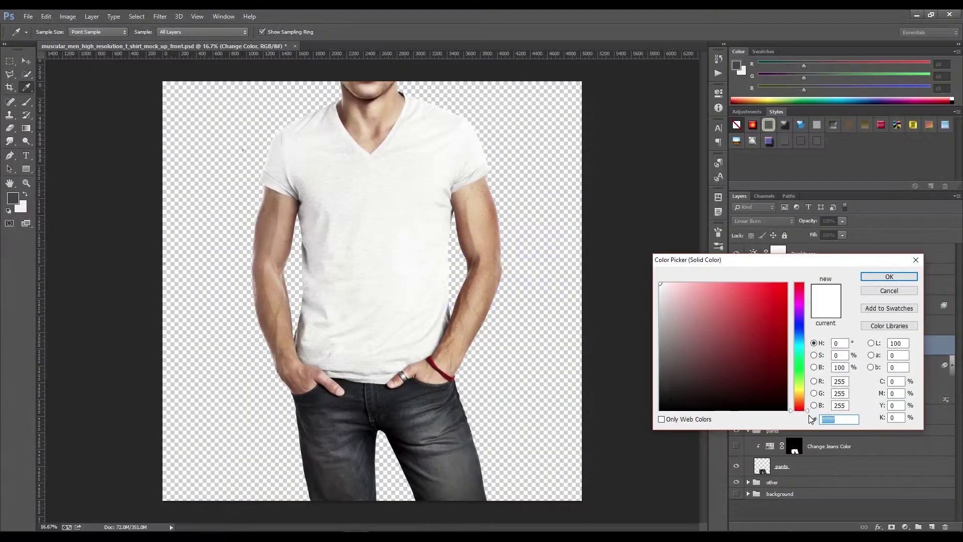
Set the Change Color layer's solid fill to turquoise, hex 3dcfd4
{"action": "left_click_drag", "start_coordinate": [809, 410], "coordinate": [805, 398]}
{"action": "left_click", "coordinate": [730, 281]}
{"action": "left_click_drag", "start_coordinate": [730, 281], "coordinate": [715, 282]}
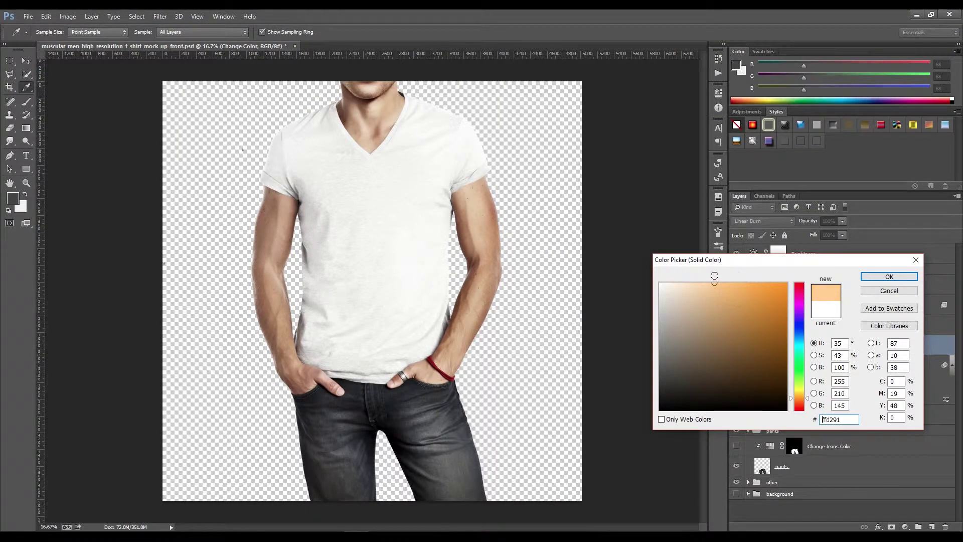
{"action": "left_click", "coordinate": [766, 306]}
{"action": "left_click_drag", "start_coordinate": [808, 401], "coordinate": [808, 346]}
{"action": "left_click_drag", "start_coordinate": [770, 305], "coordinate": [750, 304]}
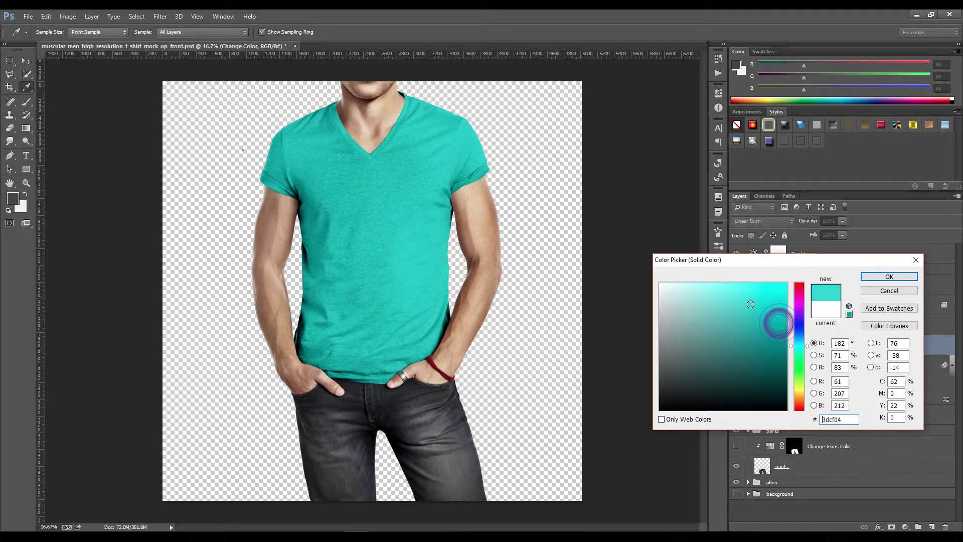
{"action": "left_click", "coordinate": [873, 277]}
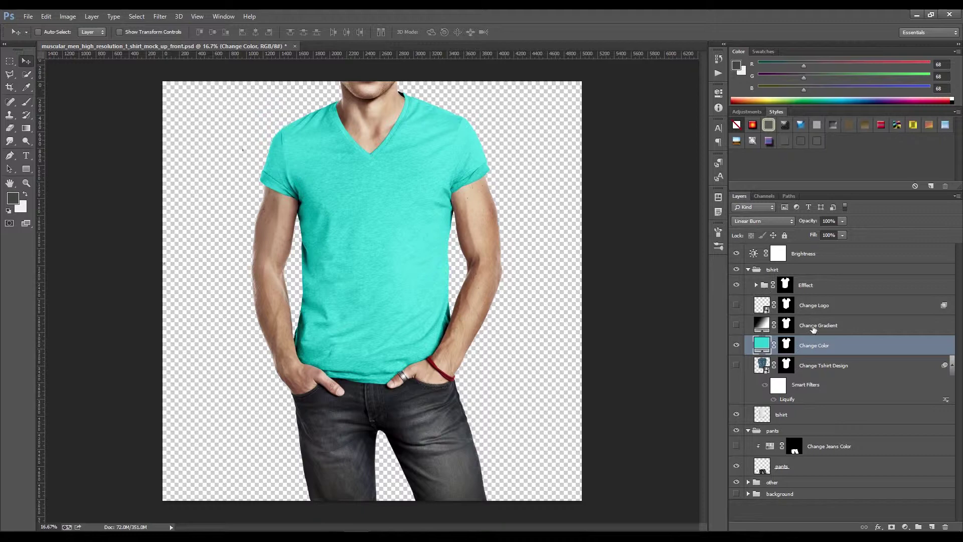
Set the Change Color layer's solid fill to orange, hex ea8e25, and save the mockup document
{"action": "double_click", "coordinate": [762, 346]}
{"action": "left_click", "coordinate": [843, 420]}
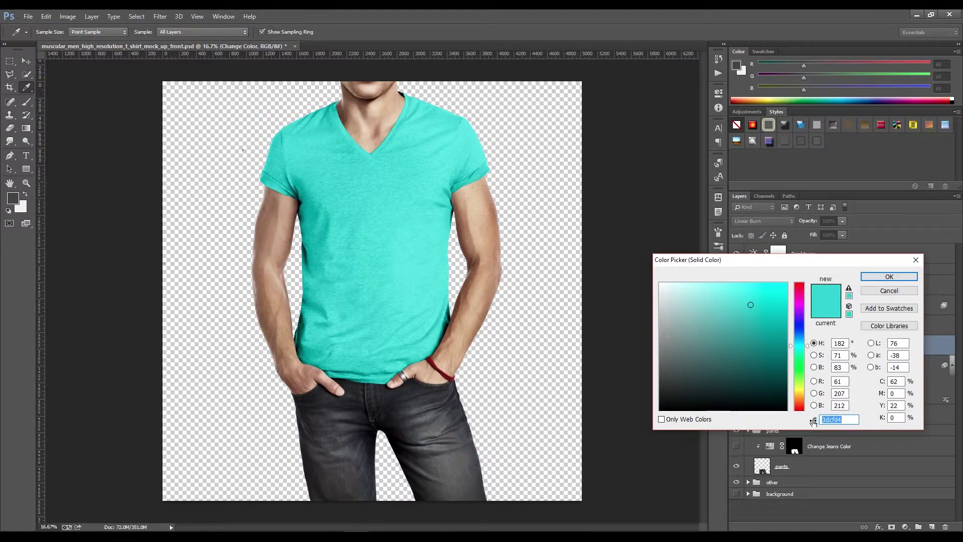
{"action": "type", "text": "ea"}
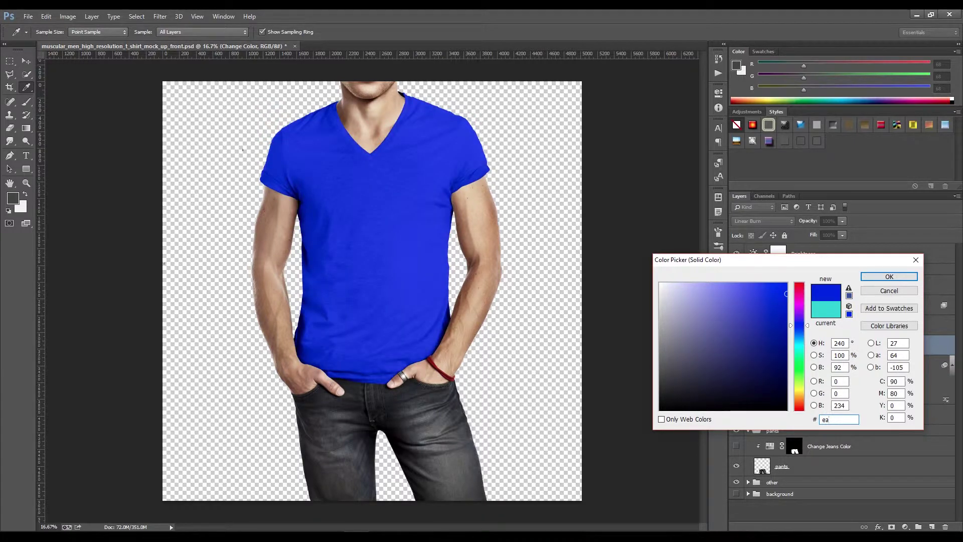
{"action": "type", "text": "8e"}
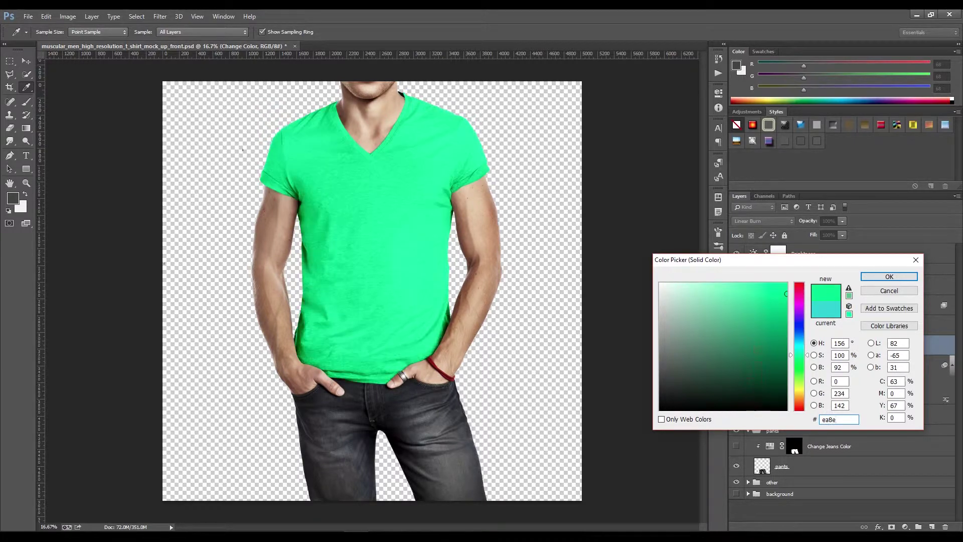
{"action": "type", "text": "25"}
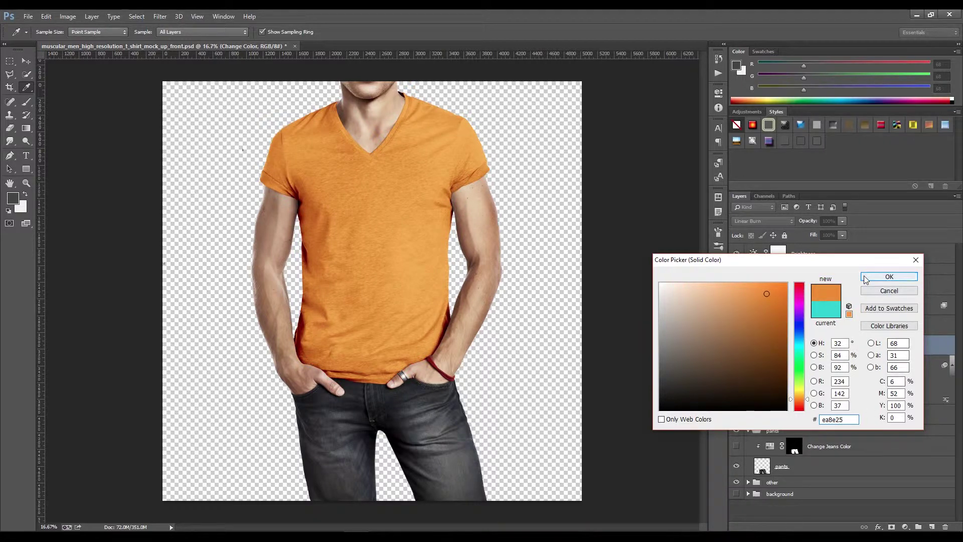
{"action": "left_click", "coordinate": [883, 277]}
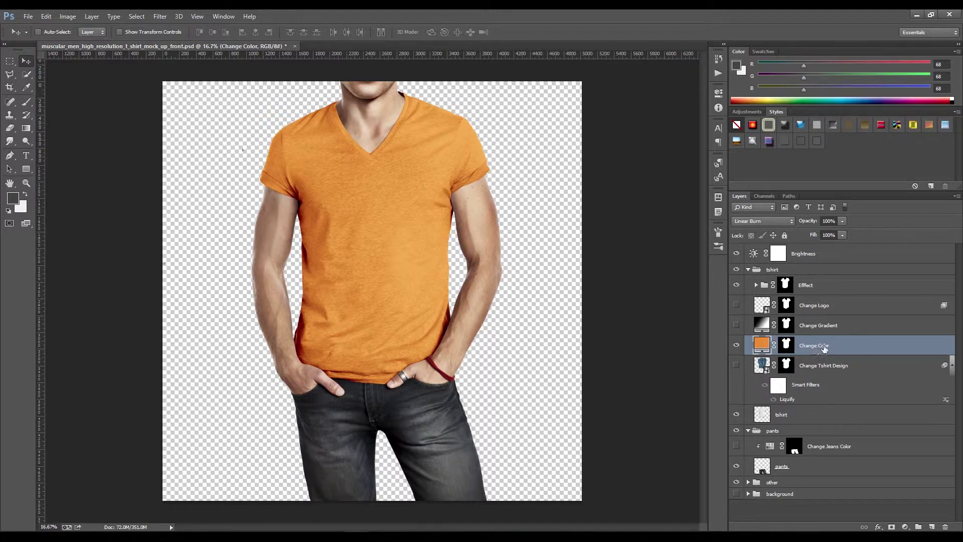
{"action": "left_click", "coordinate": [28, 16]}
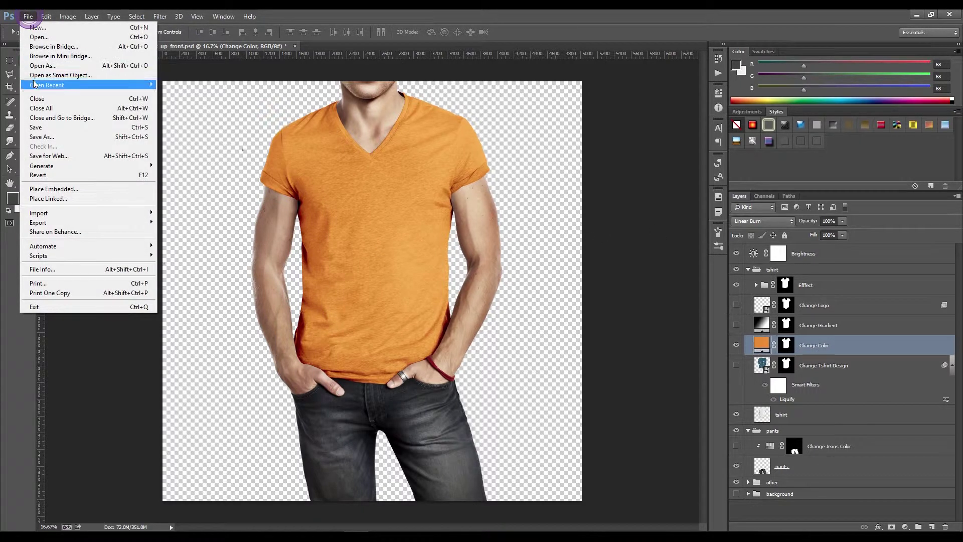
{"action": "left_click", "coordinate": [33, 127]}
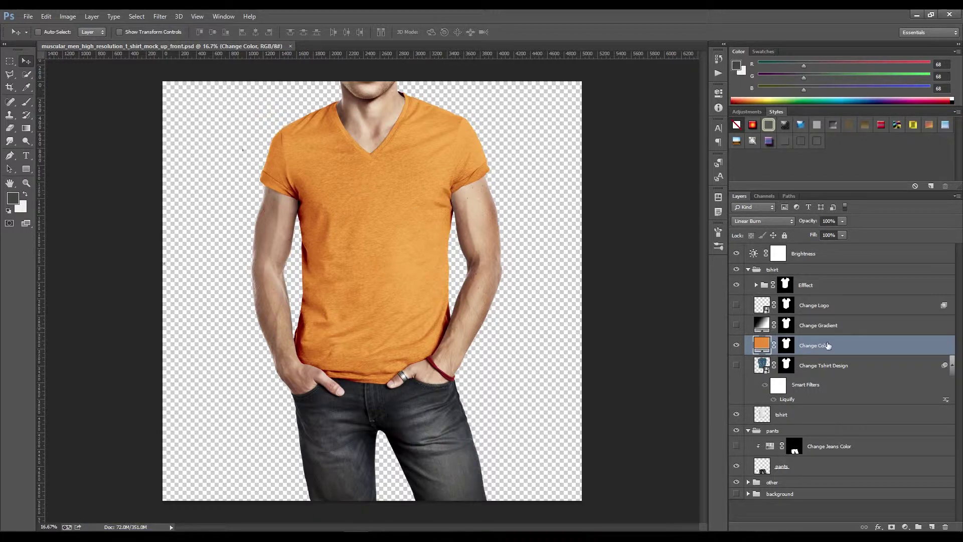
Hide the Change Color layer and show the Change Gradient layer
{"action": "left_click", "coordinate": [737, 347]}
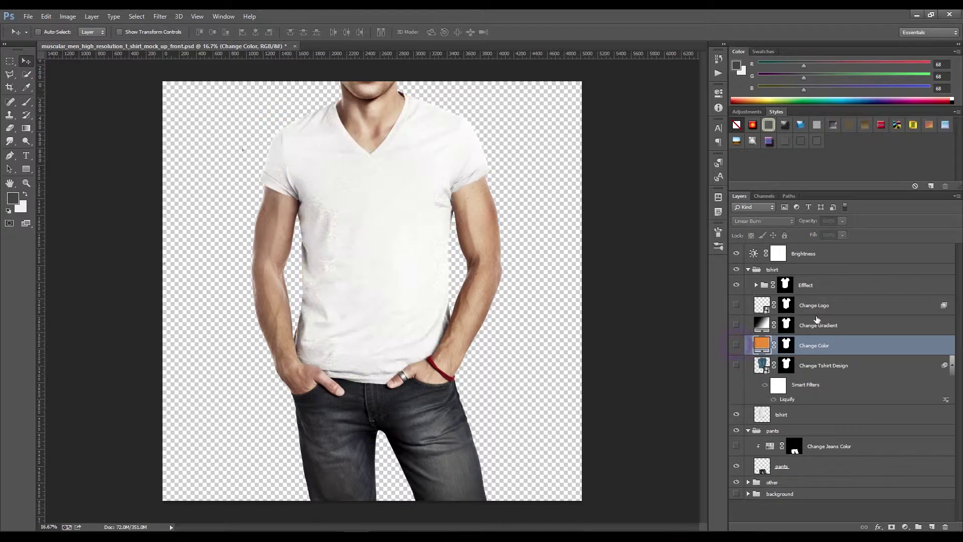
{"action": "left_click", "coordinate": [830, 326]}
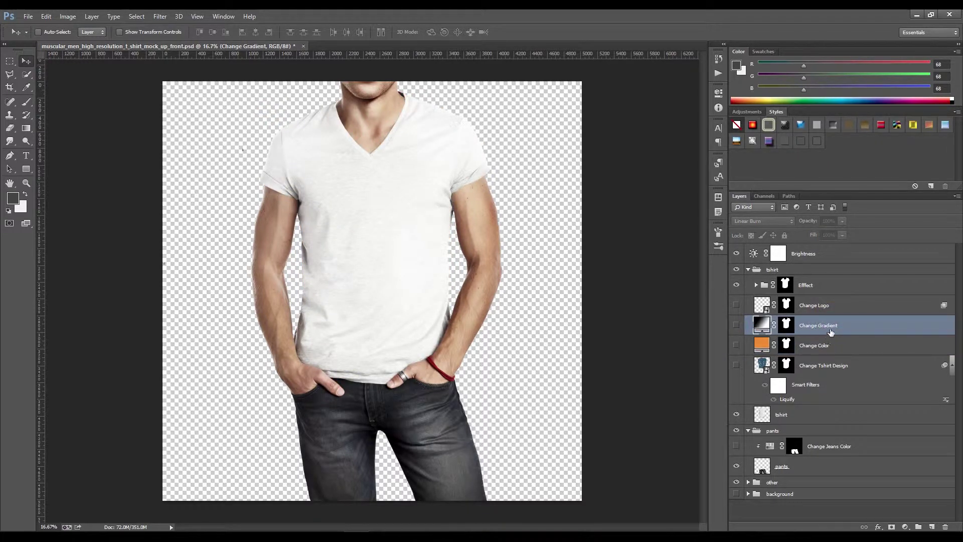
{"action": "left_click", "coordinate": [737, 326]}
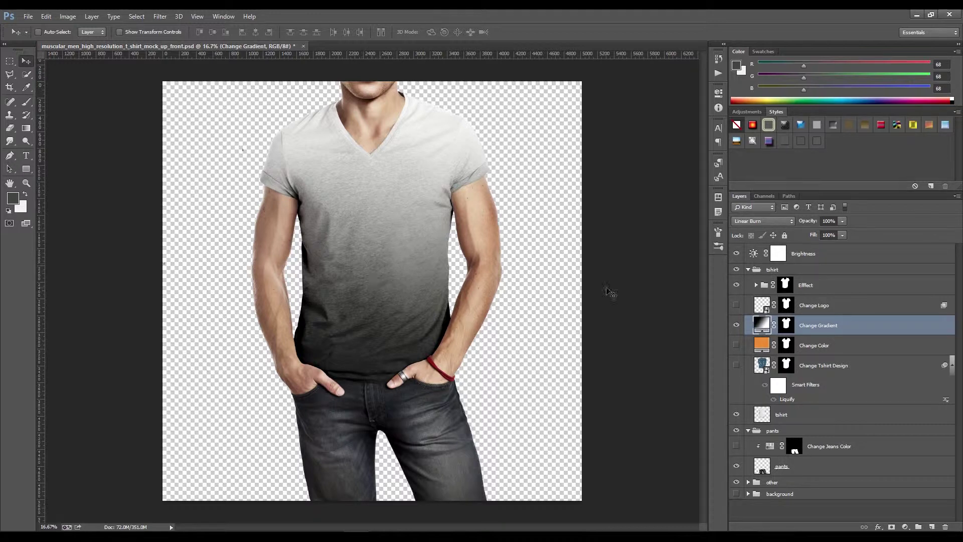
Set the Change Gradient layer's gradient fill to the SG Duotone 02 preset and save the mockup document
{"action": "double_click", "coordinate": [763, 326]}
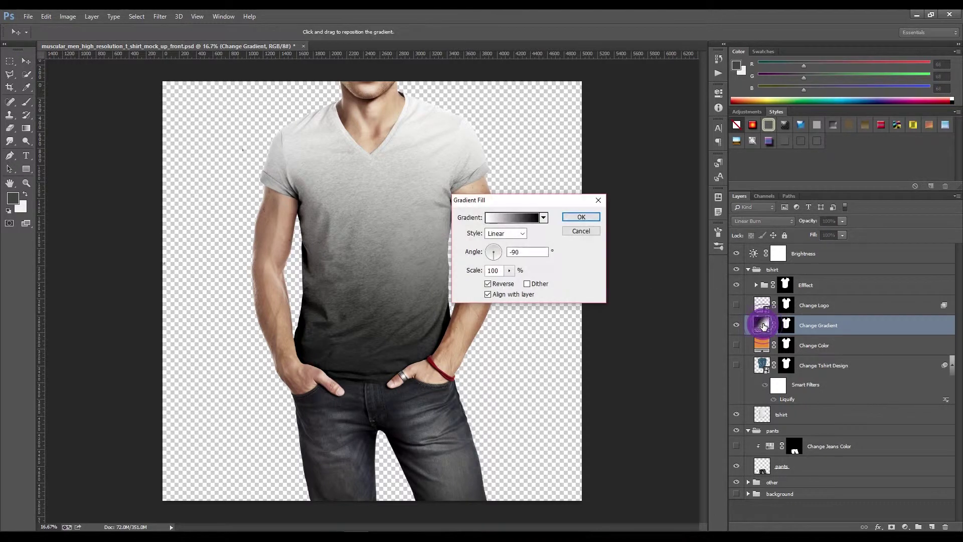
{"action": "left_click", "coordinate": [516, 218]}
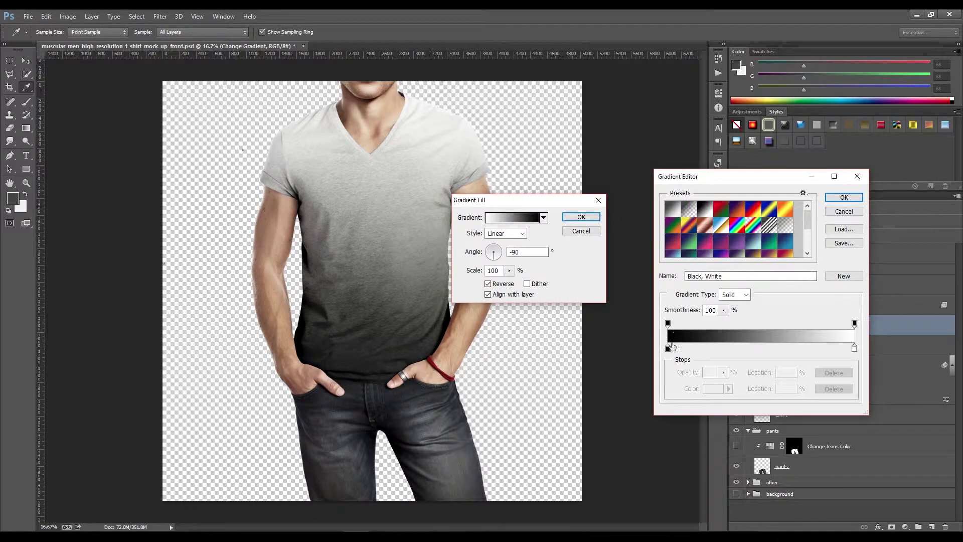
{"action": "left_click", "coordinate": [736, 210]}
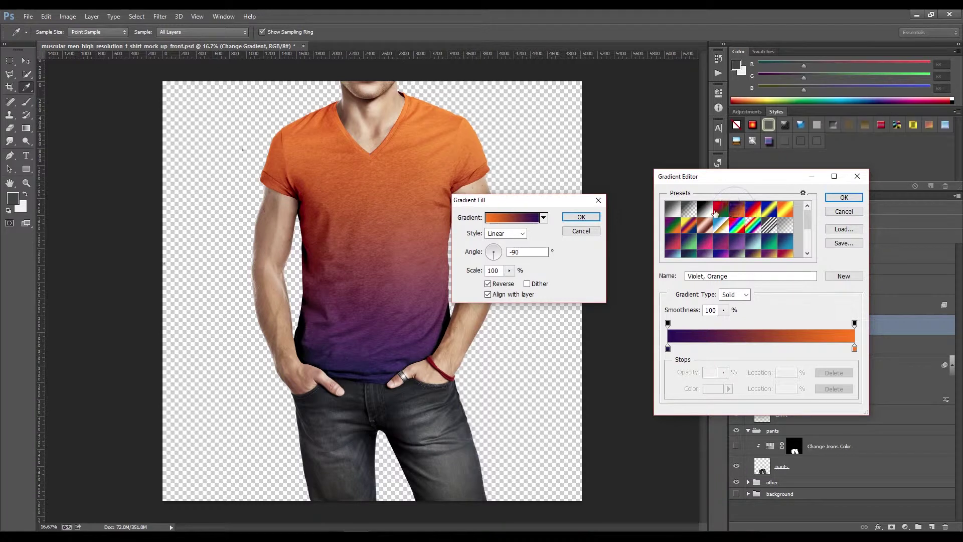
{"action": "left_click", "coordinate": [755, 211]}
{"action": "left_click", "coordinate": [688, 227]}
{"action": "left_click", "coordinate": [690, 241]}
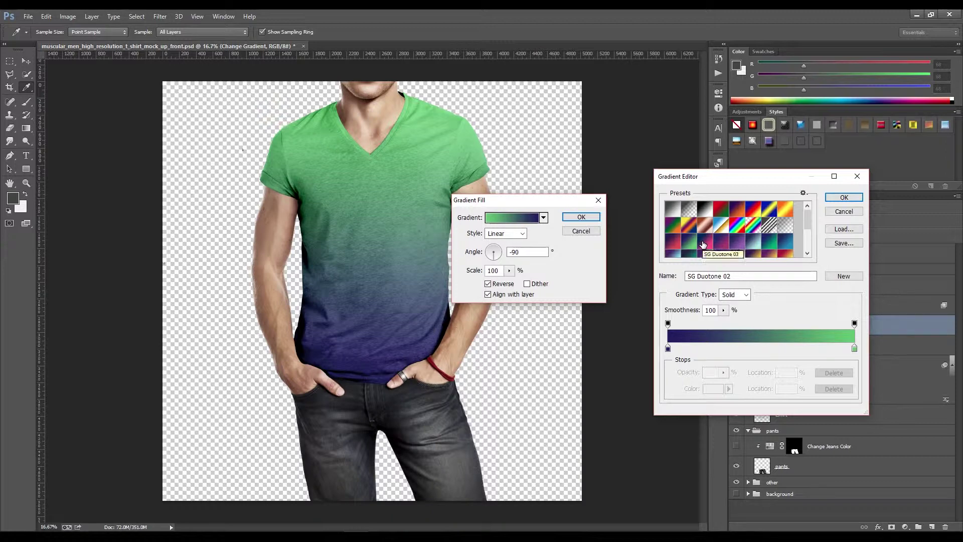
{"action": "left_click", "coordinate": [703, 243]}
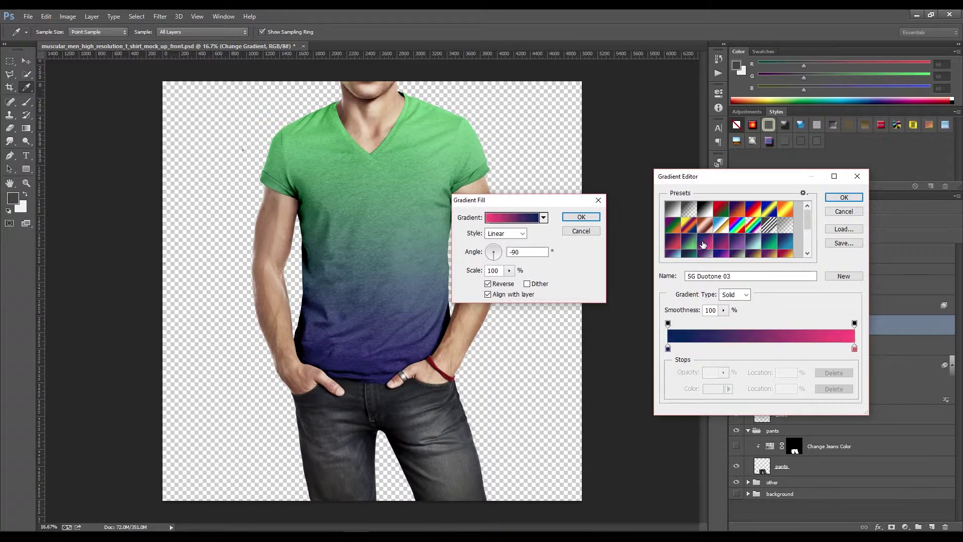
{"action": "left_click", "coordinate": [690, 241]}
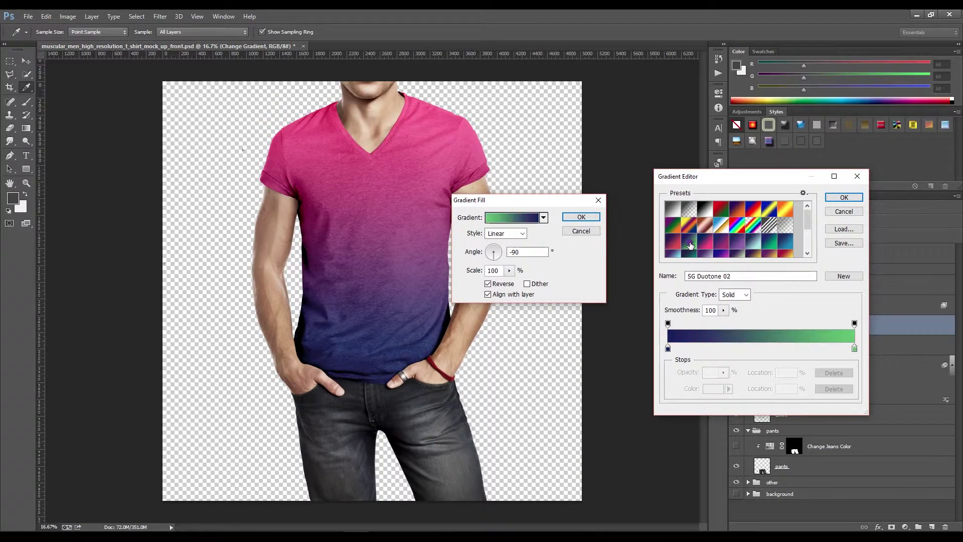
{"action": "left_click", "coordinate": [581, 218]}
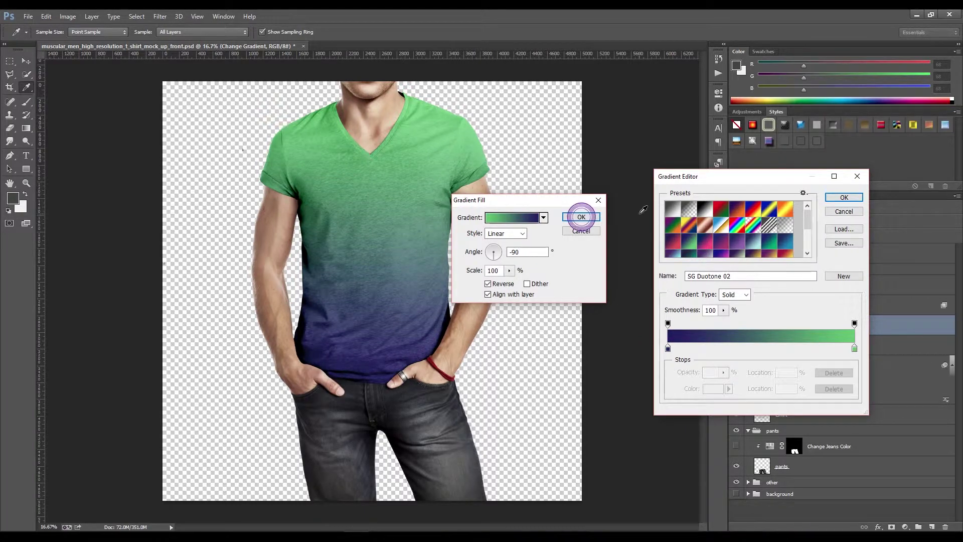
{"action": "left_click", "coordinate": [844, 197]}
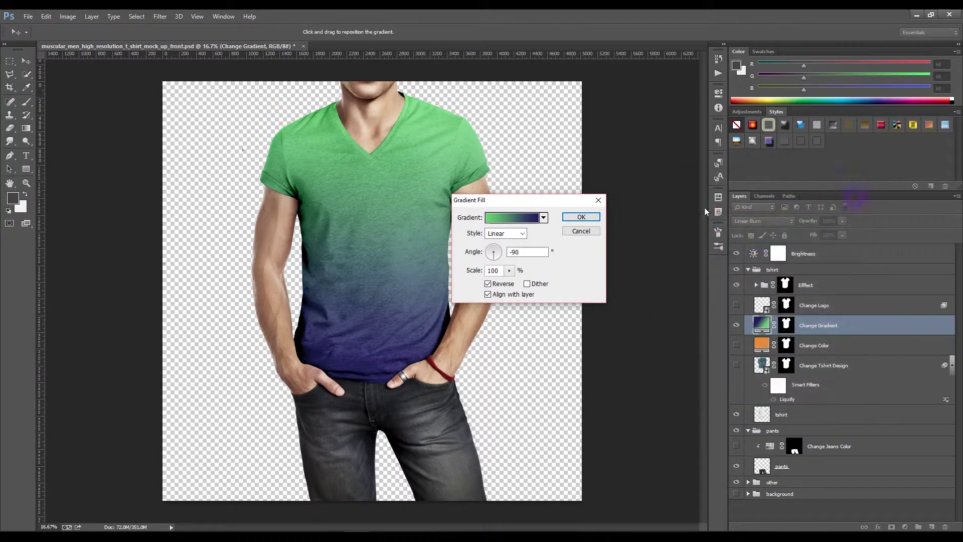
{"action": "left_click", "coordinate": [581, 217]}
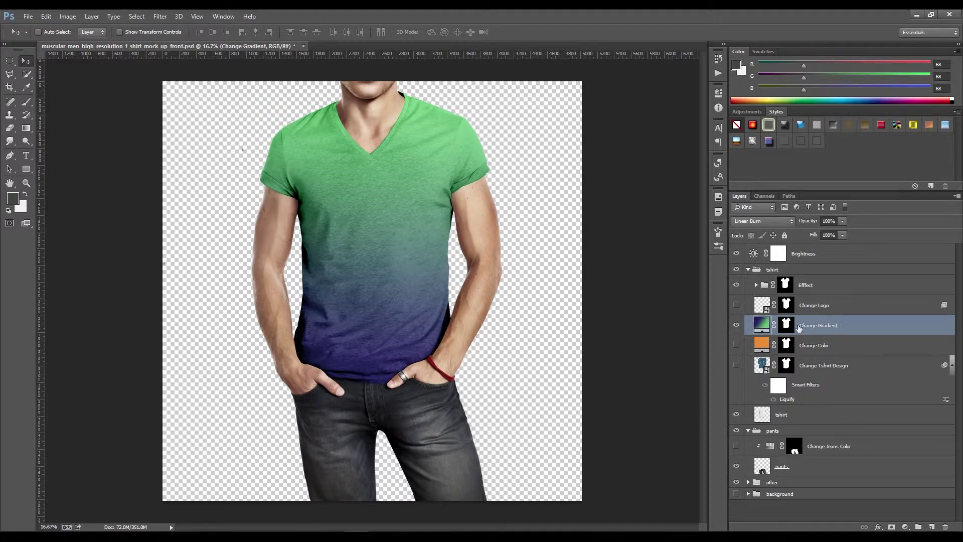
{"action": "left_click", "coordinate": [29, 17]}
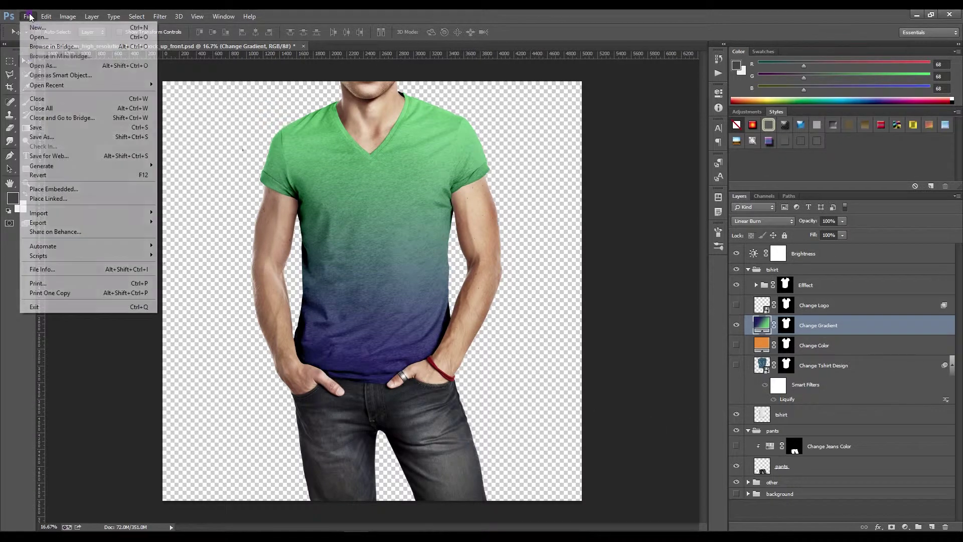
{"action": "left_click", "coordinate": [36, 127]}
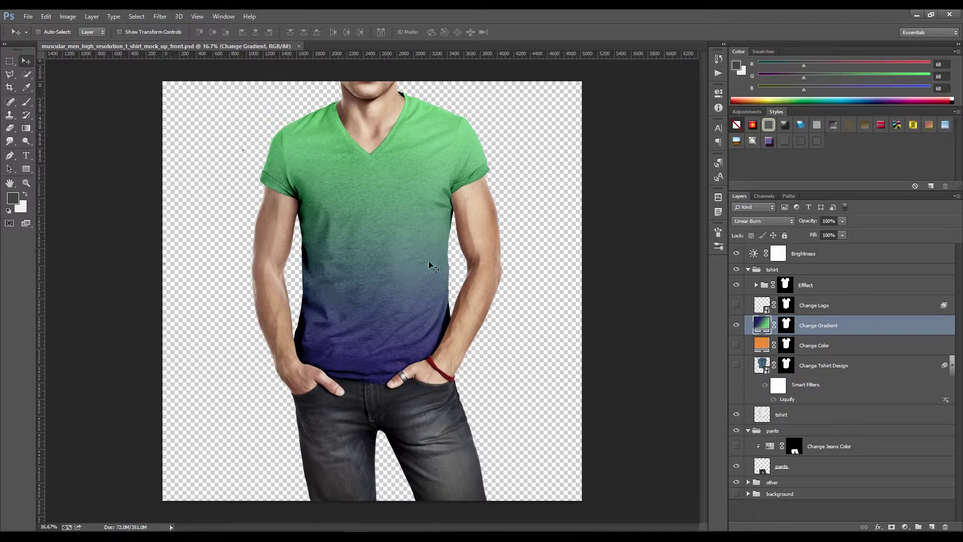
Hide the Change Gradient layer, show the Change Logo layer and open its smart object contents
{"action": "left_click", "coordinate": [737, 325]}
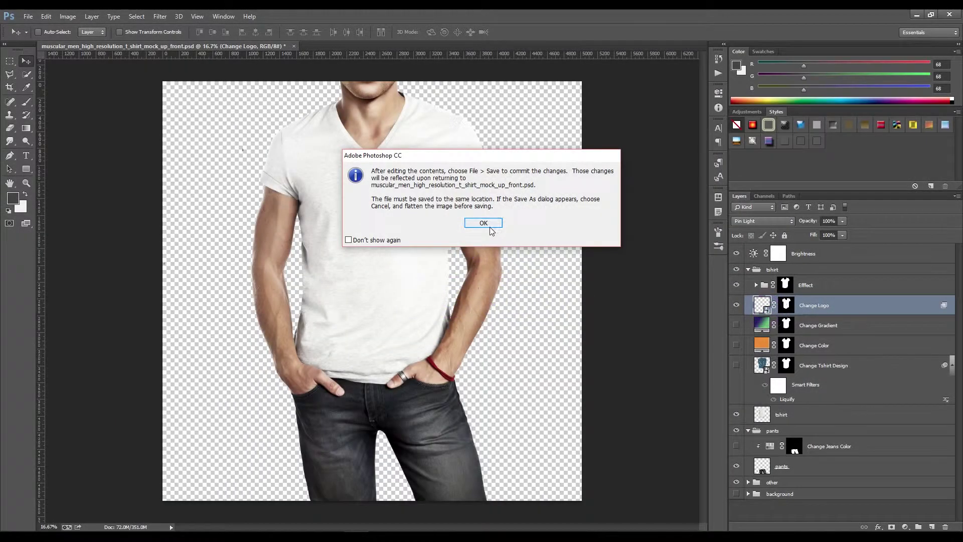
{"action": "left_click", "coordinate": [489, 225]}
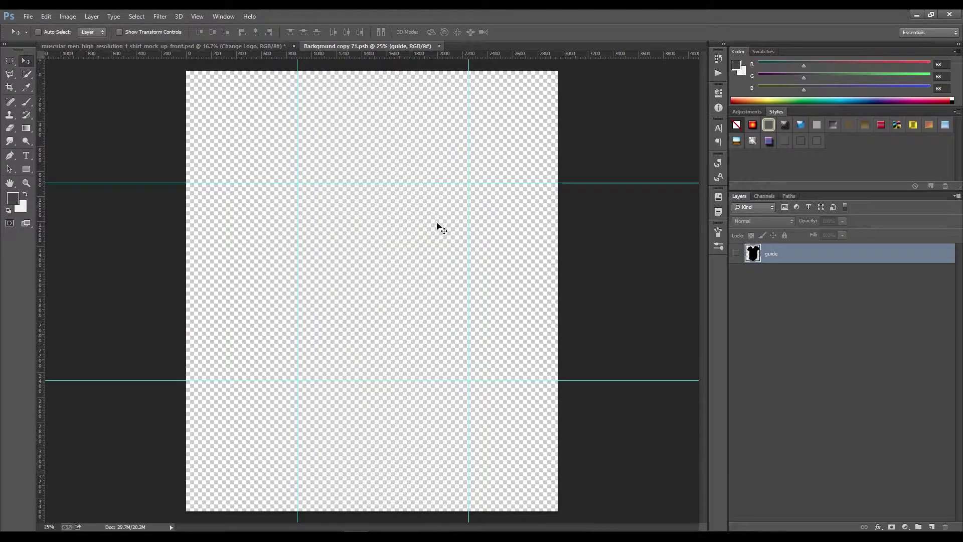
Place the logo file as an embedded object in the smart object document and save it
{"action": "left_click", "coordinate": [27, 20]}
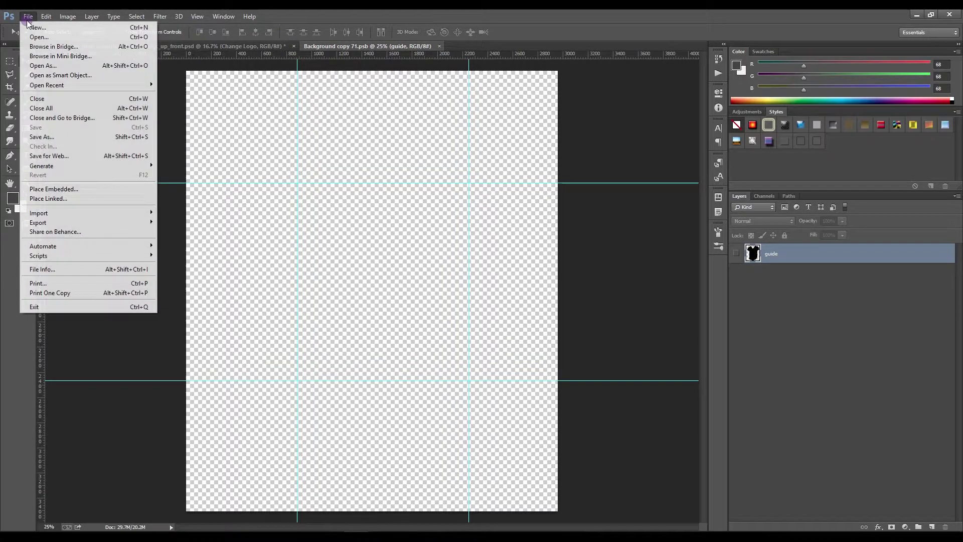
{"action": "left_click", "coordinate": [54, 189]}
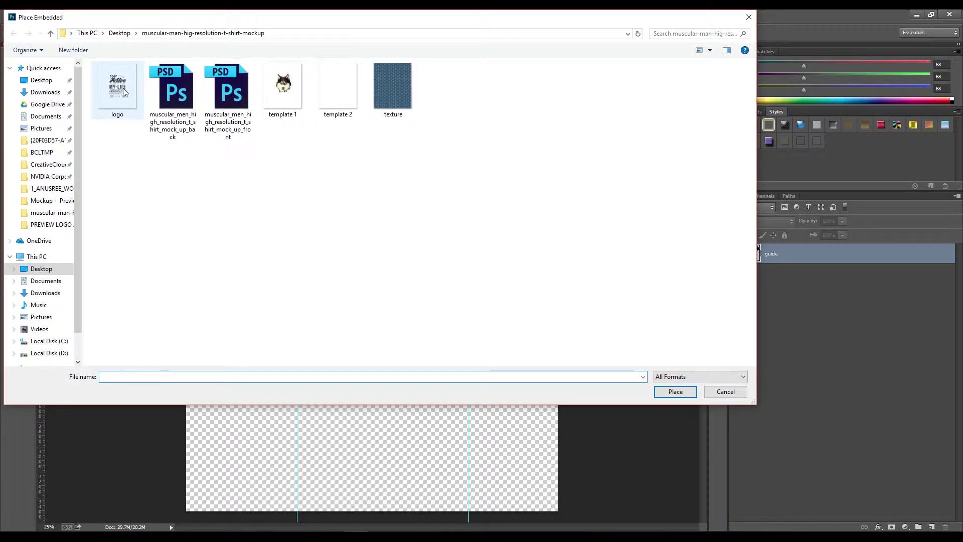
{"action": "left_click", "coordinate": [124, 90]}
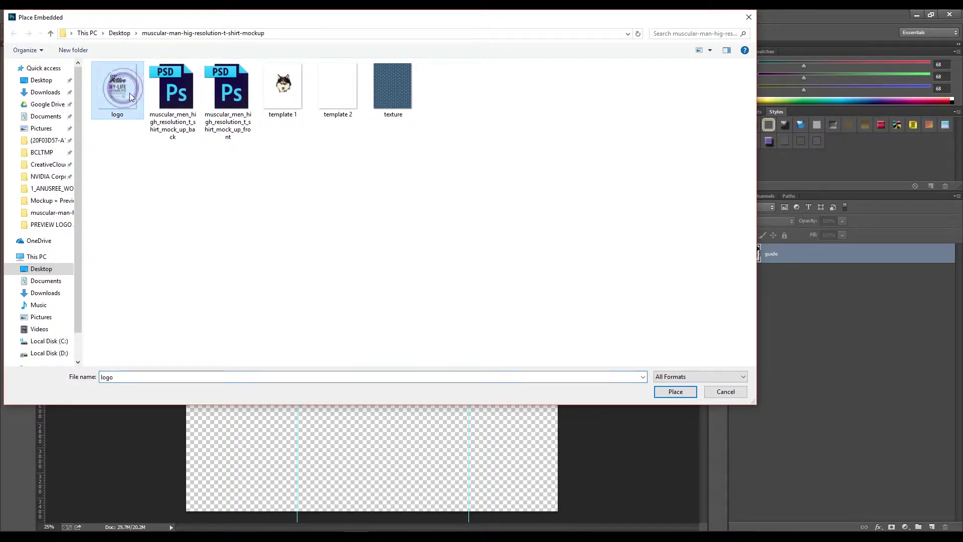
{"action": "left_click", "coordinate": [674, 393]}
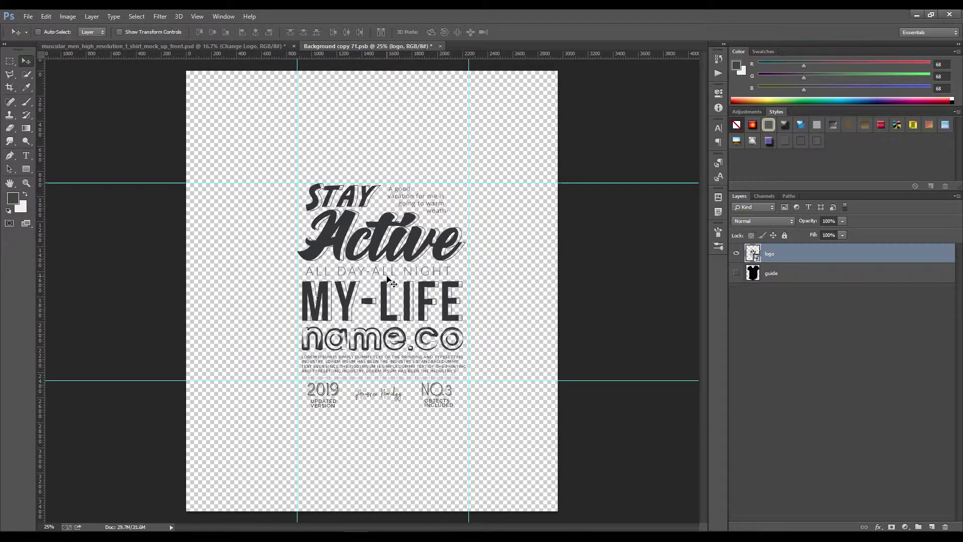
{"action": "left_click", "coordinate": [28, 16]}
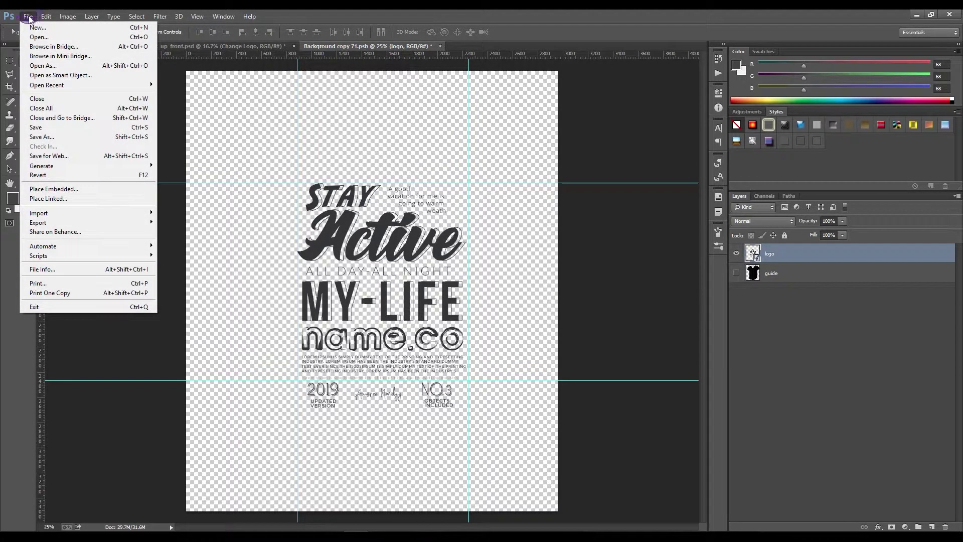
{"action": "left_click", "coordinate": [42, 127]}
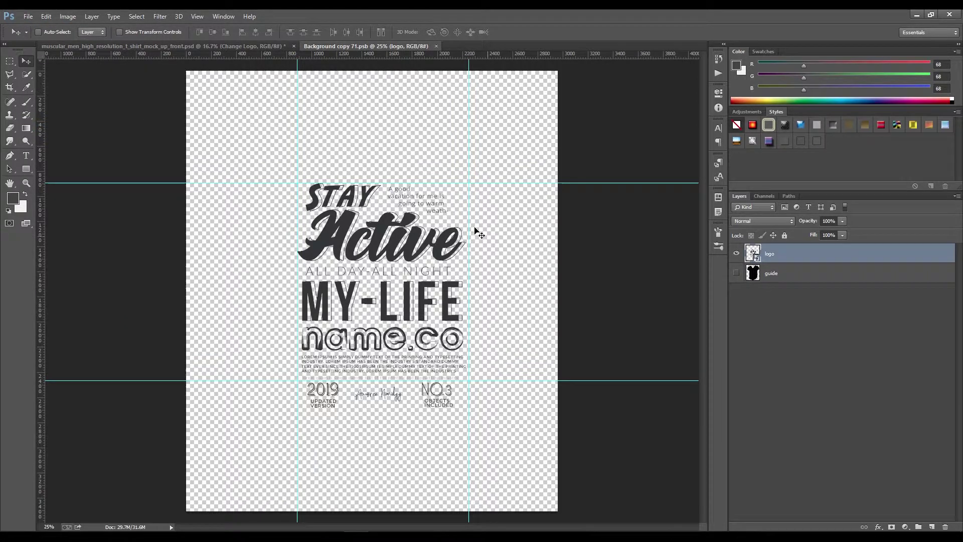
Return to the mockup document and set the Change Logo layer's blend mode to Linear Burn
{"action": "left_click", "coordinate": [271, 45]}
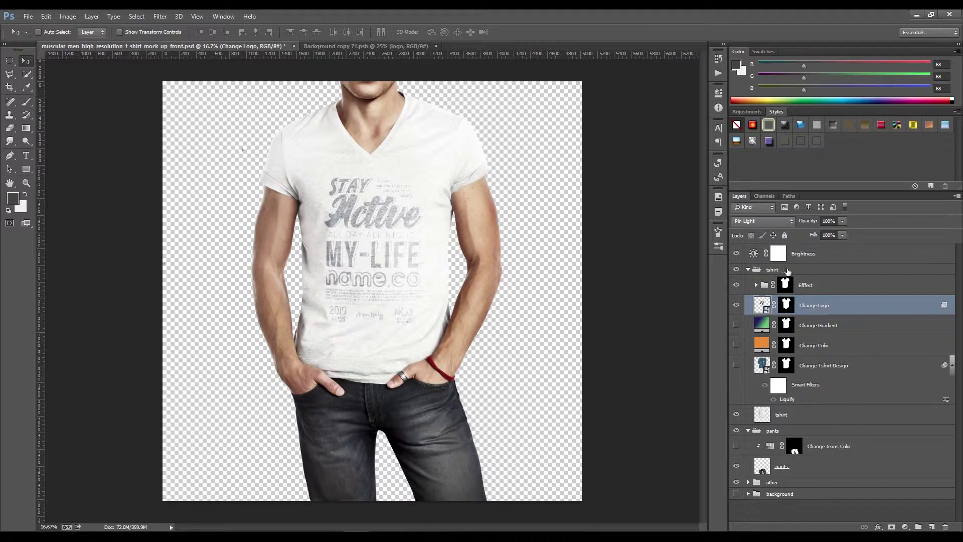
{"action": "left_click", "coordinate": [758, 222]}
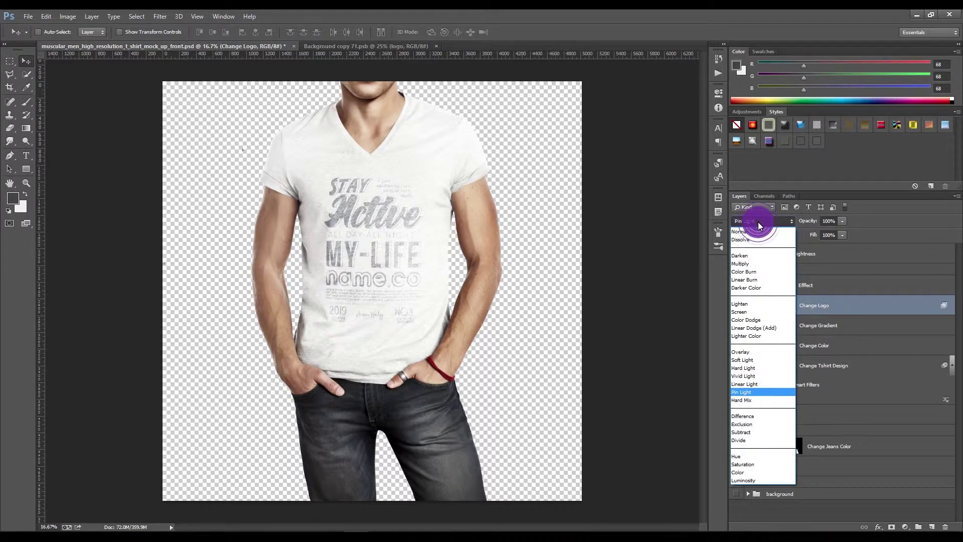
{"action": "left_click", "coordinate": [748, 279]}
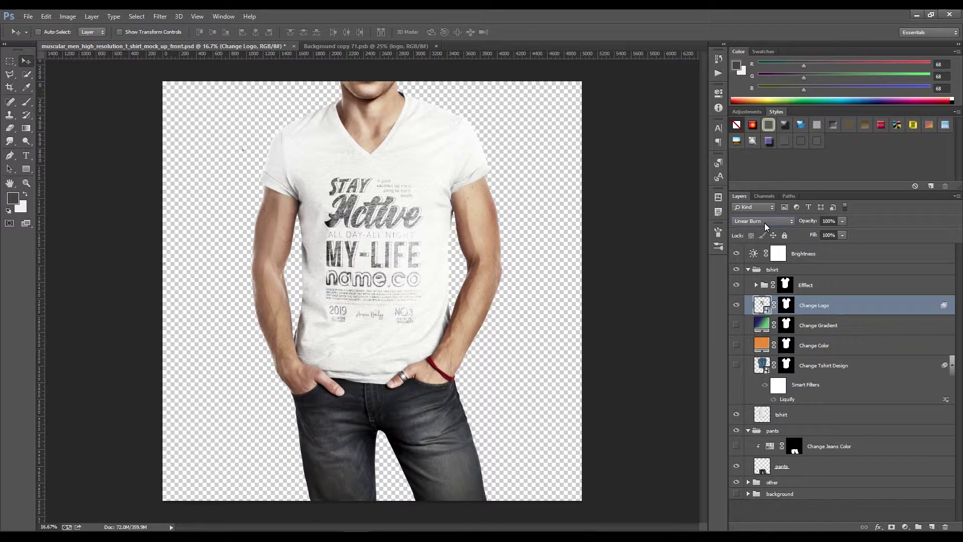
Set the fill of the Efffect group to 93%
{"action": "left_click", "coordinate": [786, 285]}
{"action": "left_click", "coordinate": [843, 235]}
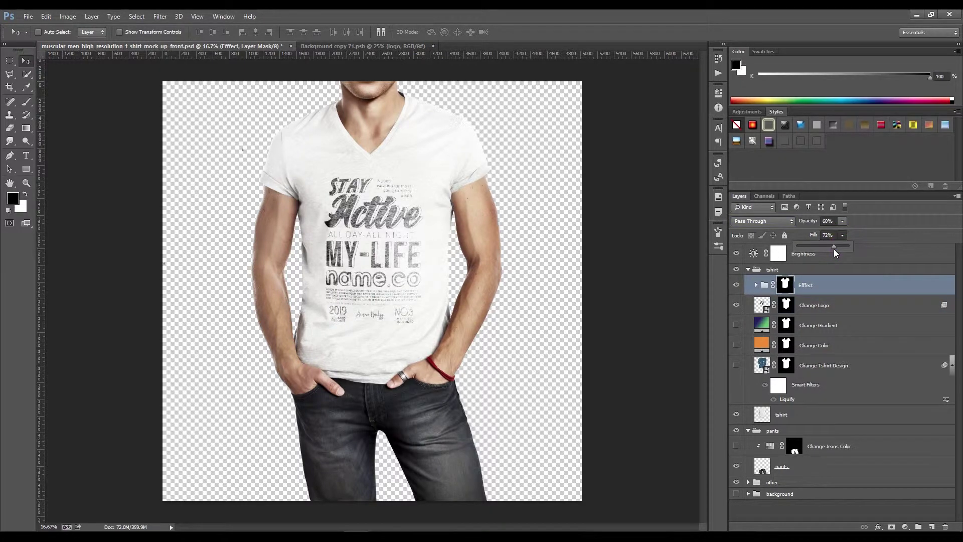
{"action": "left_click_drag", "start_coordinate": [844, 249], "coordinate": [847, 249]}
Within the Efffect group, set the brightness layer's opacity to 26% and the contrast layer's opacity to 79% and fill to 70%
{"action": "left_click", "coordinate": [756, 285]}
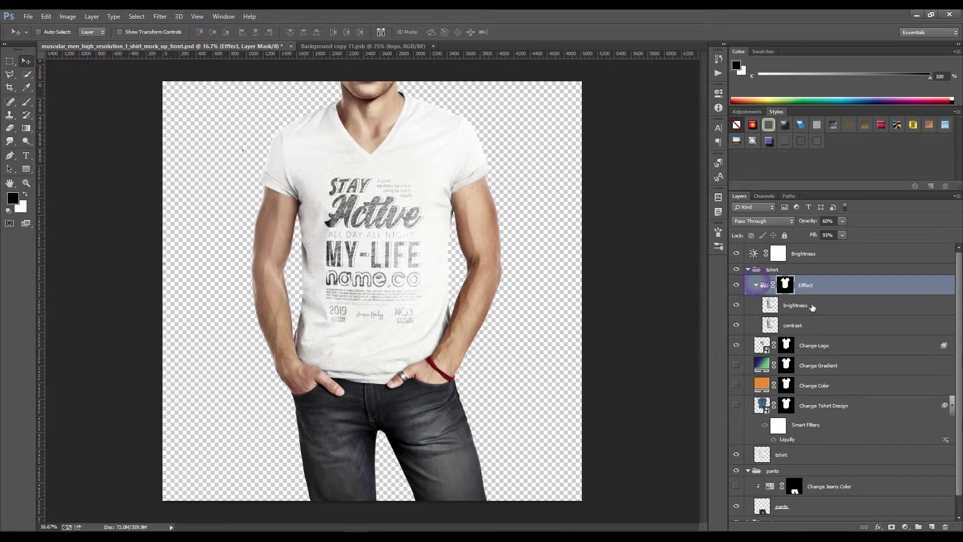
{"action": "left_click", "coordinate": [806, 306]}
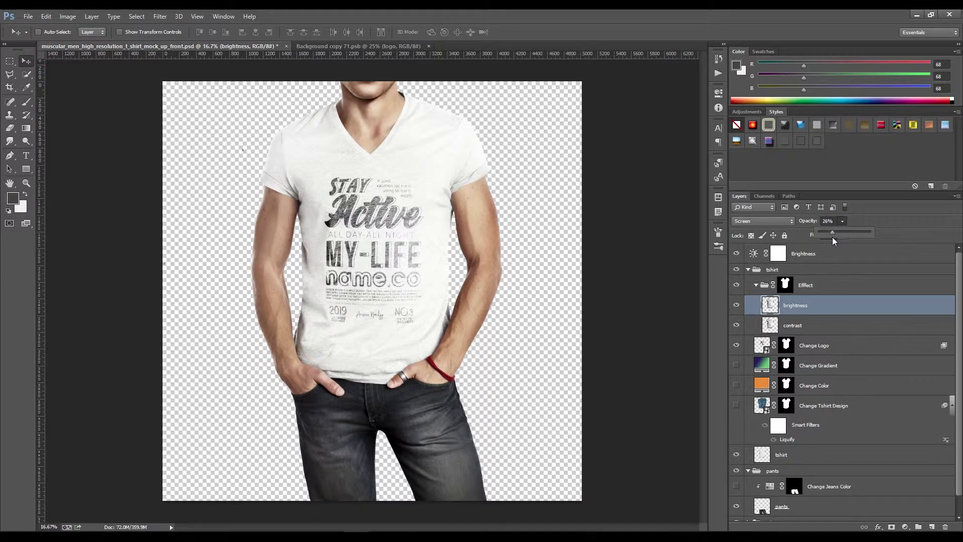
{"action": "left_click", "coordinate": [818, 321]}
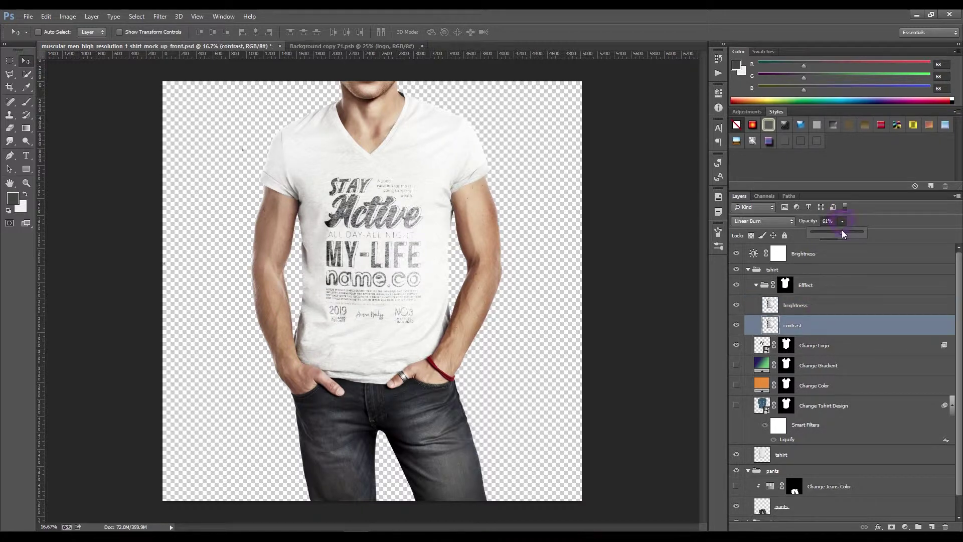
{"action": "left_click", "coordinate": [843, 212]}
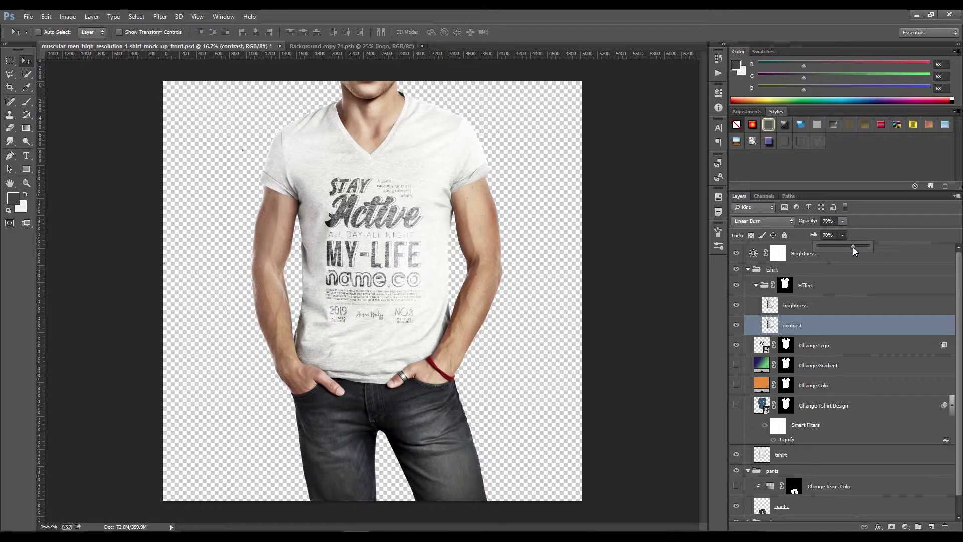
{"action": "left_click", "coordinate": [893, 256]}
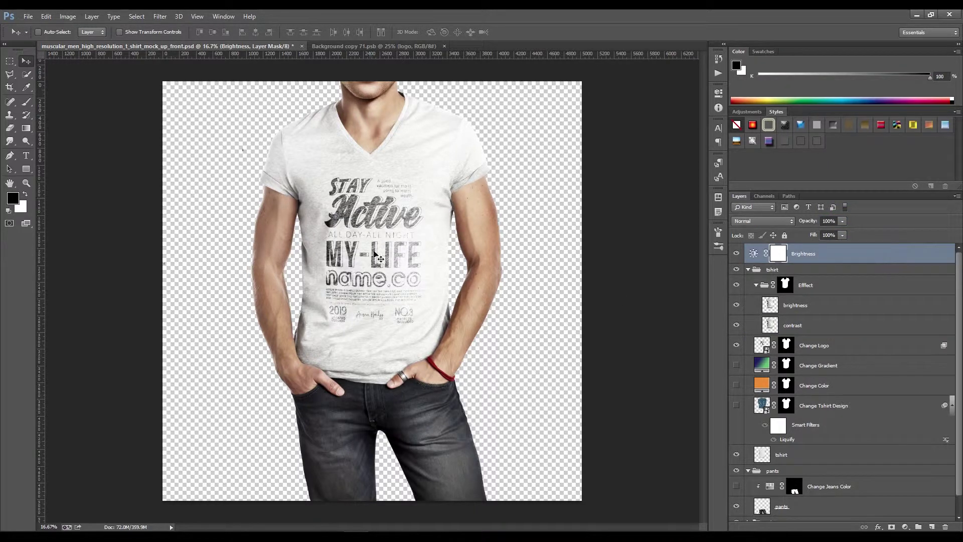
{"action": "left_click", "coordinate": [756, 285]}
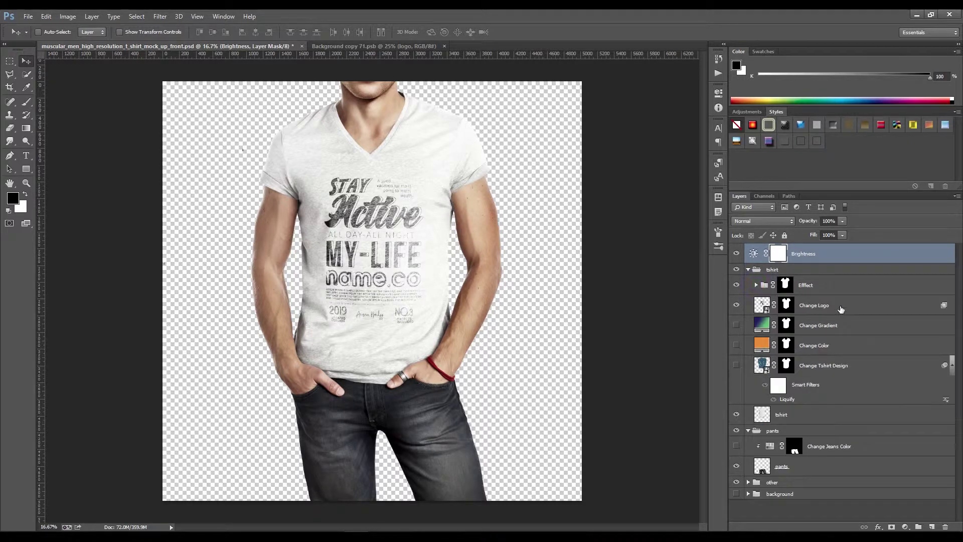
Select the Change Logo layer and save the mockup document
{"action": "left_click", "coordinate": [849, 307]}
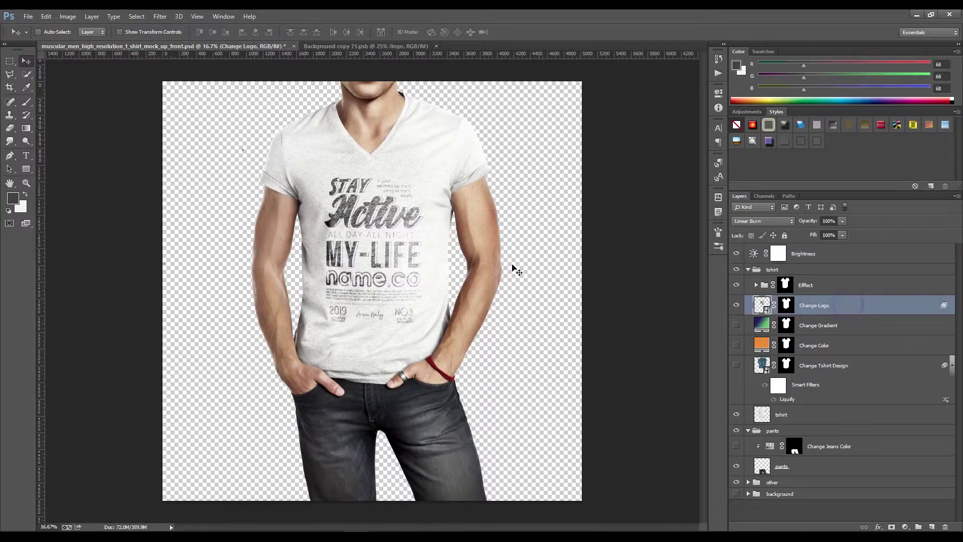
{"action": "left_click", "coordinate": [28, 16]}
{"action": "left_click", "coordinate": [36, 127]}
Show the Change Color layer beneath the logo and save the mockup document
{"action": "left_click", "coordinate": [832, 351]}
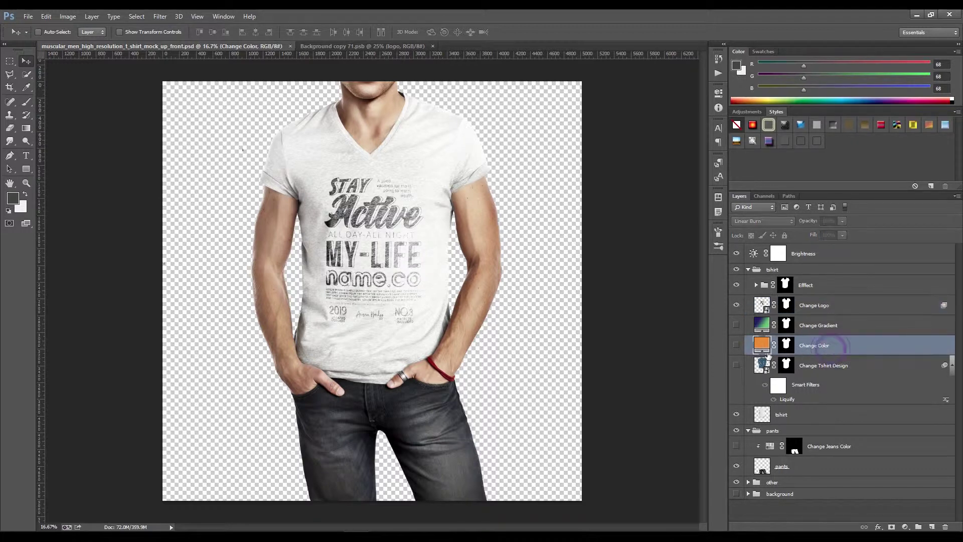
{"action": "left_click", "coordinate": [736, 346]}
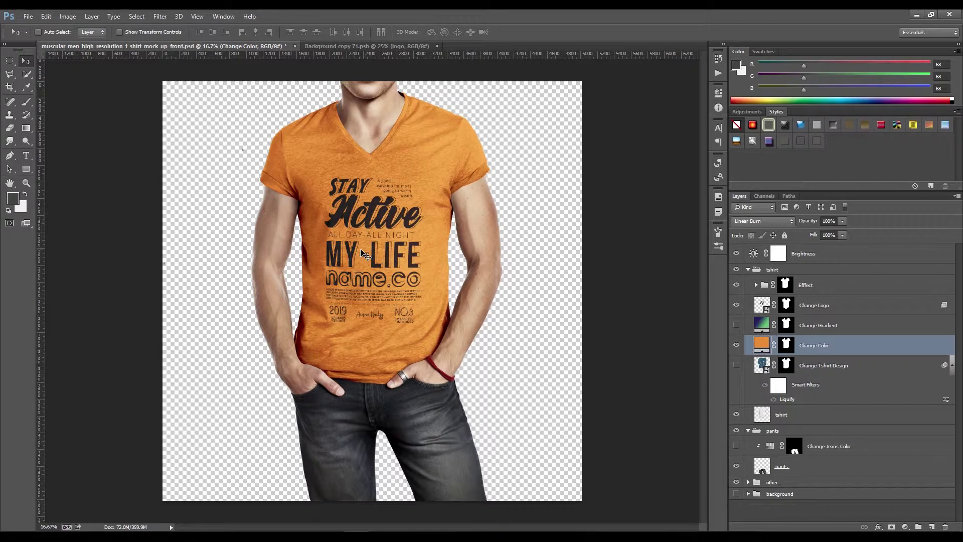
{"action": "left_click", "coordinate": [28, 16]}
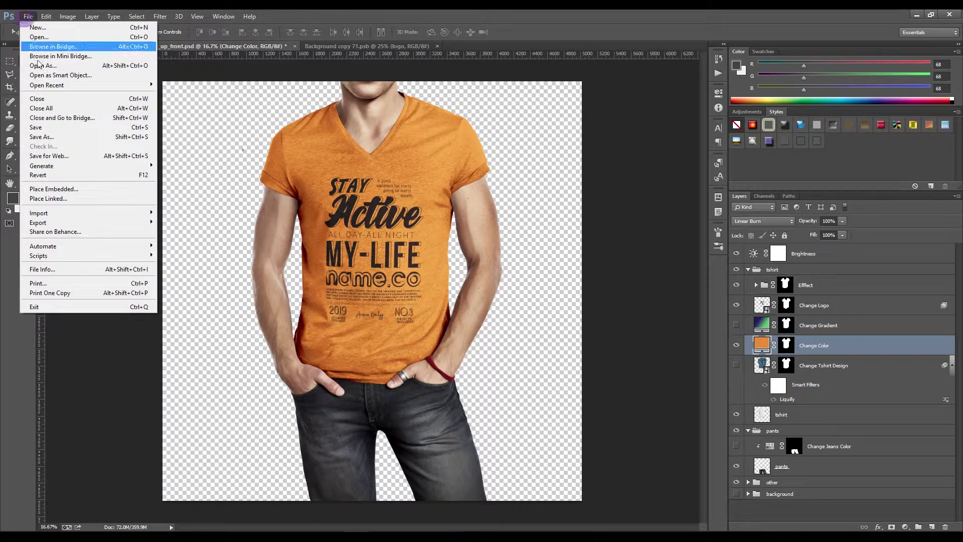
{"action": "left_click", "coordinate": [36, 127]}
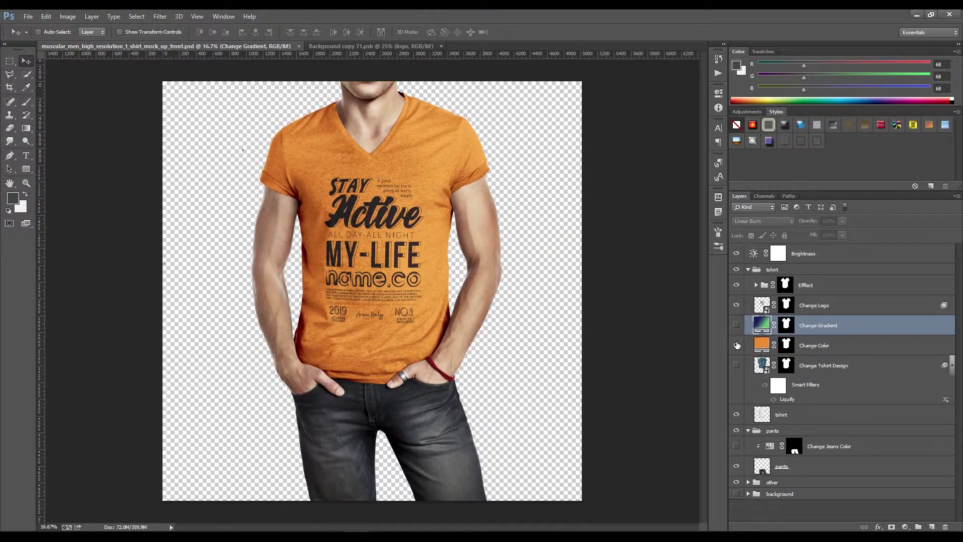
Hide the Change Color layer and show the Change Gradient layer on the shirt
{"action": "left_click", "coordinate": [736, 345]}
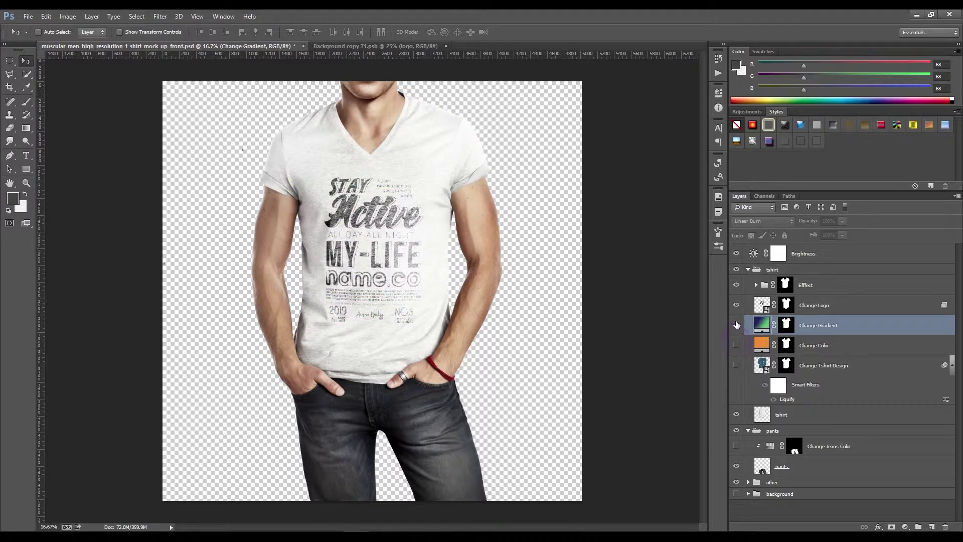
{"action": "left_click", "coordinate": [736, 325]}
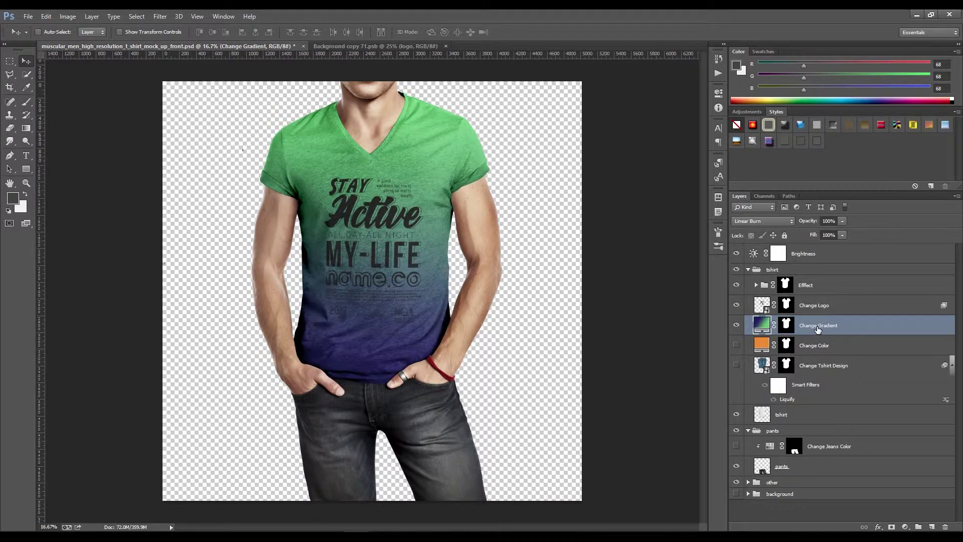
Open the contents of the Change Logo smart object and hide its existing logo layer
{"action": "left_click", "coordinate": [812, 305]}
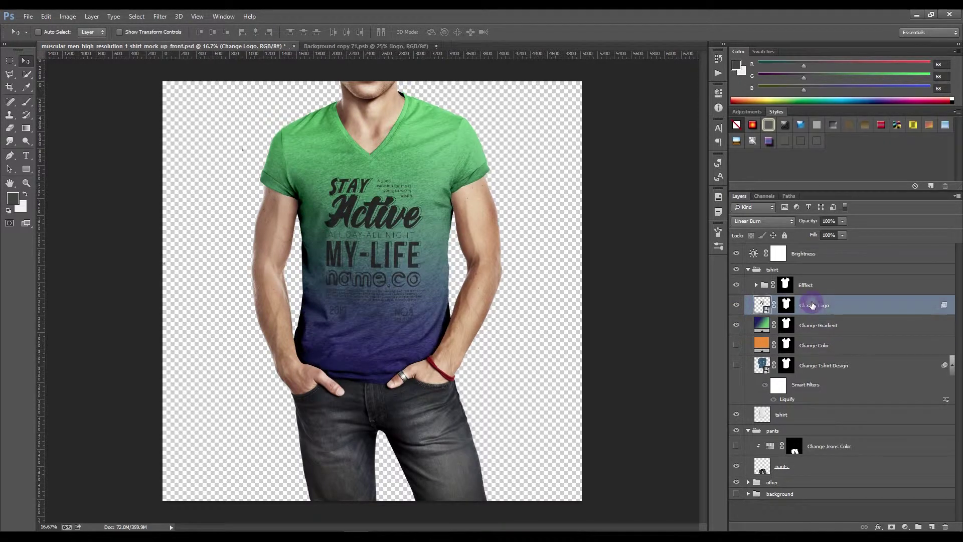
{"action": "double_click", "coordinate": [769, 309]}
{"action": "left_click", "coordinate": [488, 221]}
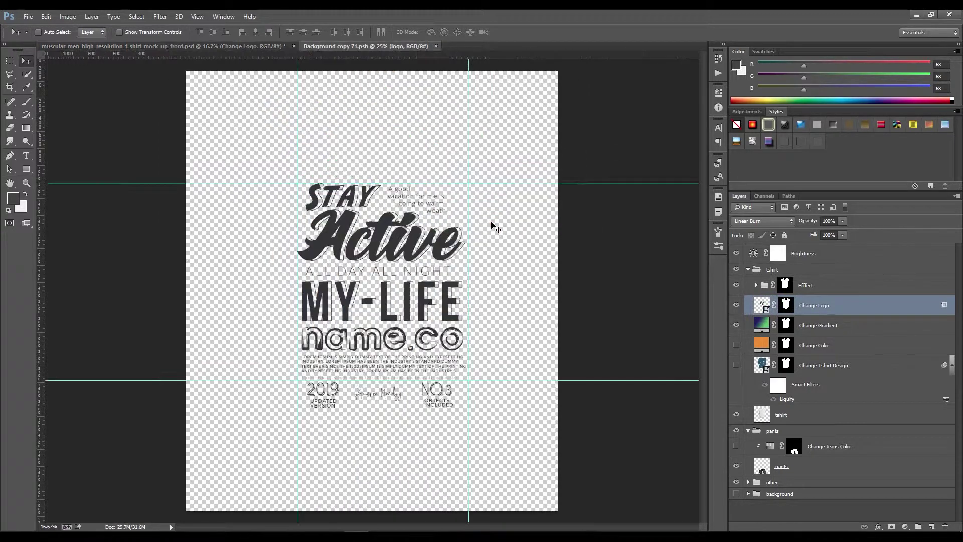
{"action": "left_click_drag", "start_coordinate": [411, 147], "coordinate": [319, 214]}
{"action": "left_click_drag", "start_coordinate": [357, 260], "coordinate": [366, 280]}
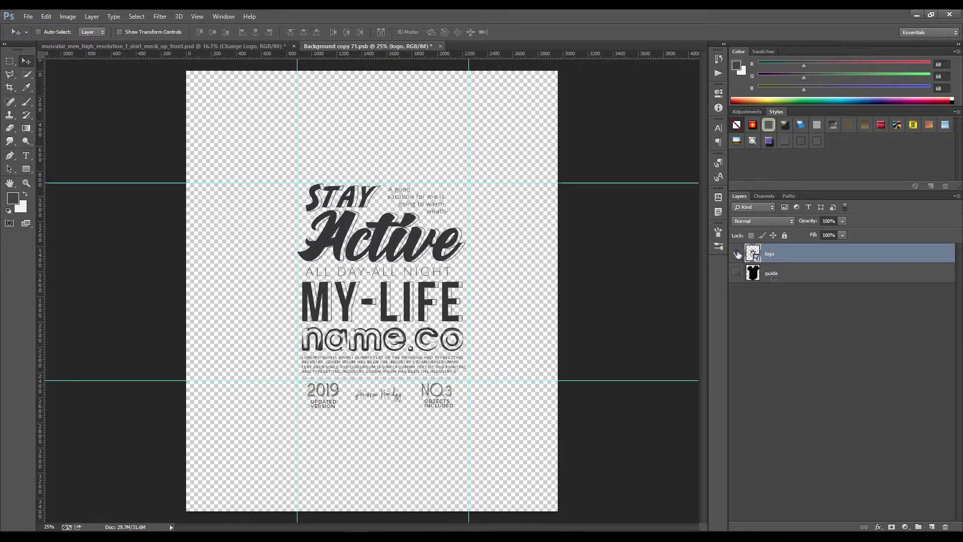
{"action": "left_click", "coordinate": [736, 253]}
Place the template 1 image as an embedded object in the logo document at 100% scale
{"action": "left_click", "coordinate": [28, 16]}
{"action": "left_click", "coordinate": [36, 191]}
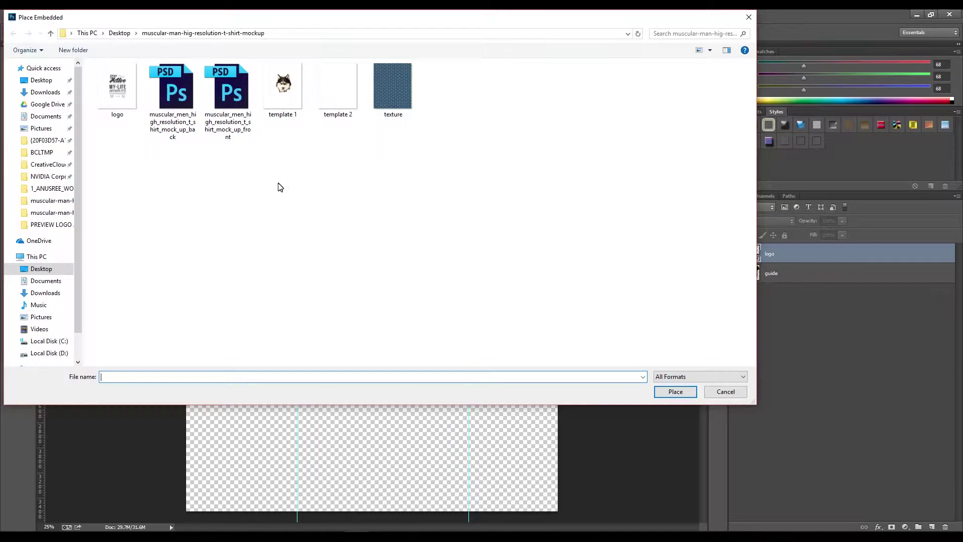
{"action": "left_click", "coordinate": [286, 86]}
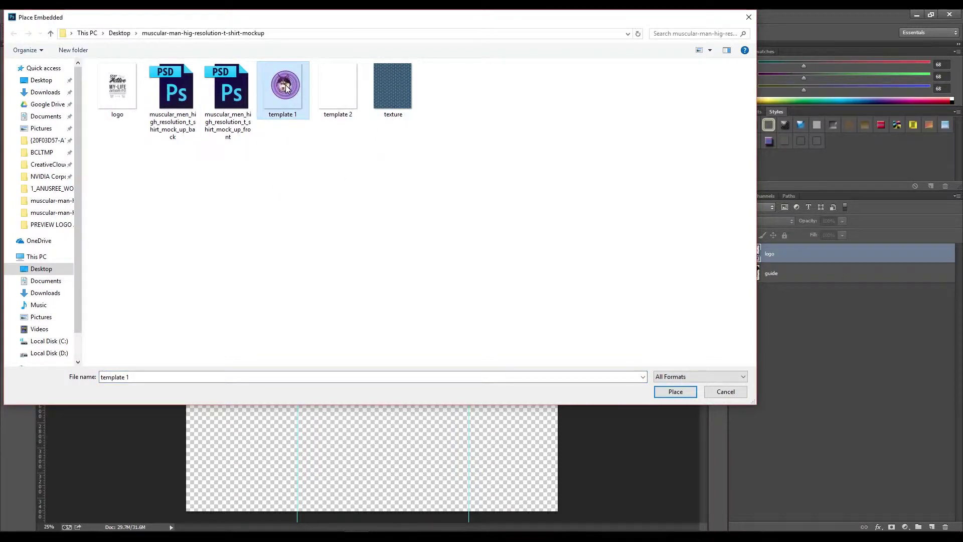
{"action": "left_click", "coordinate": [668, 392]}
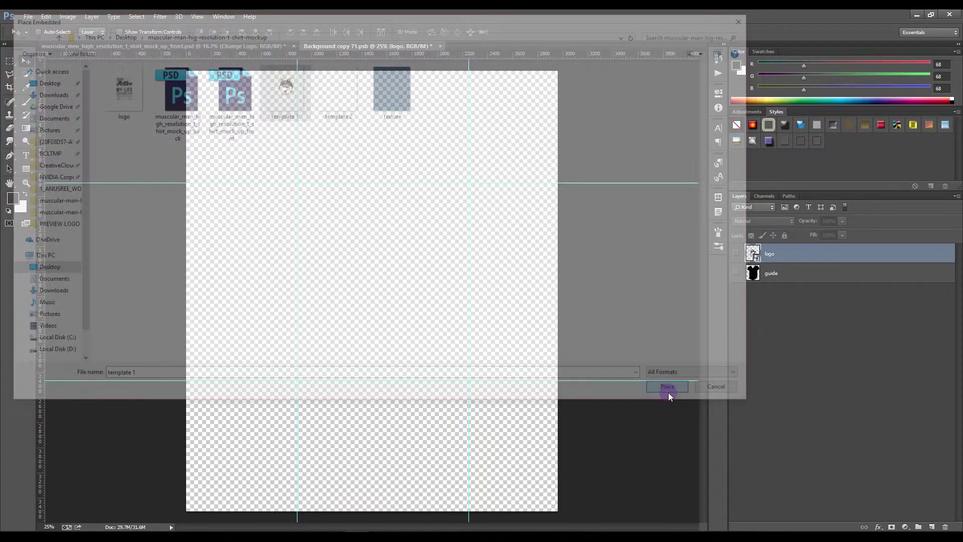
{"action": "left_click", "coordinate": [419, 273]}
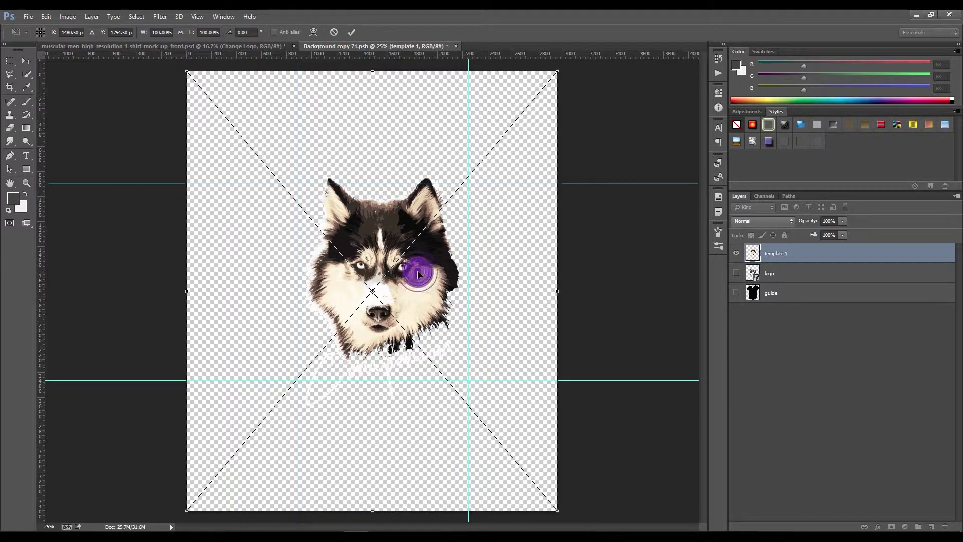
{"action": "left_click", "coordinate": [417, 271]}
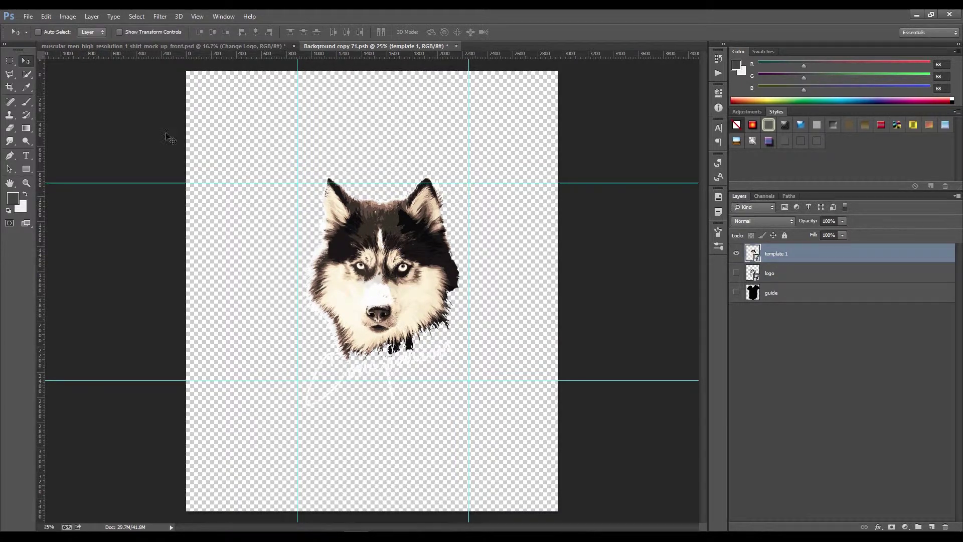
Save the edited logo document and return to the front t-shirt mockup document
{"action": "left_click", "coordinate": [27, 16]}
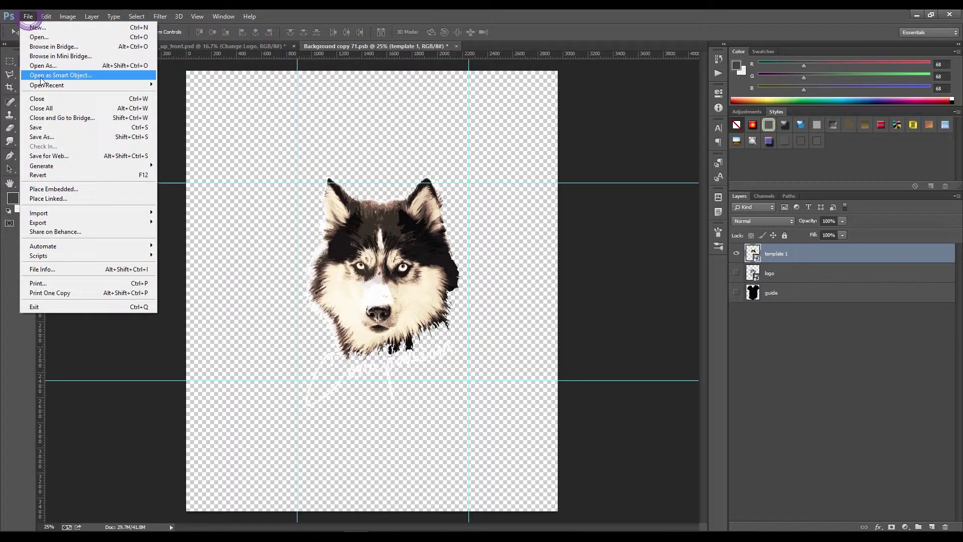
{"action": "left_click", "coordinate": [43, 127]}
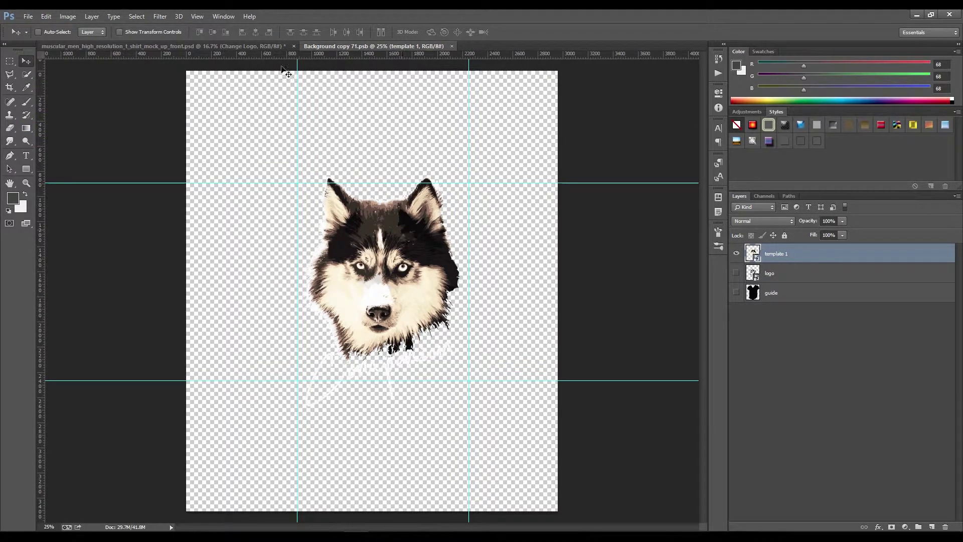
{"action": "left_click", "coordinate": [249, 46]}
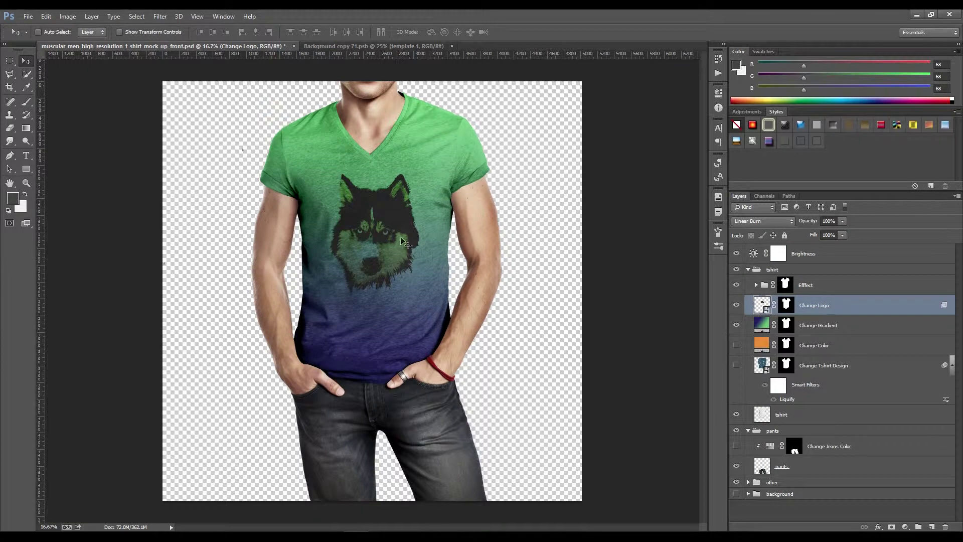
Try the Pin Light, Linear Light, Soft Light and Linear Burn blend modes on the Change Logo layer
{"action": "left_click", "coordinate": [749, 220]}
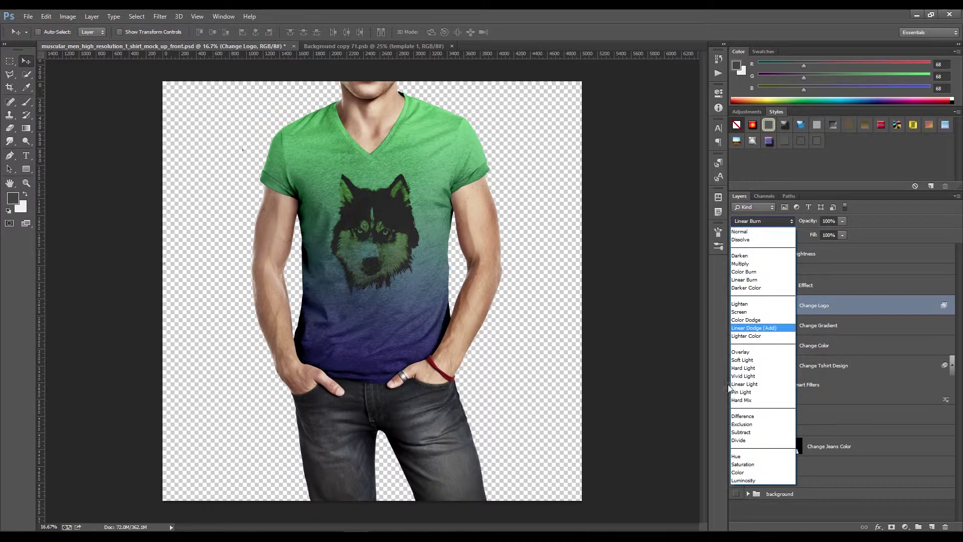
{"action": "left_click", "coordinate": [741, 394]}
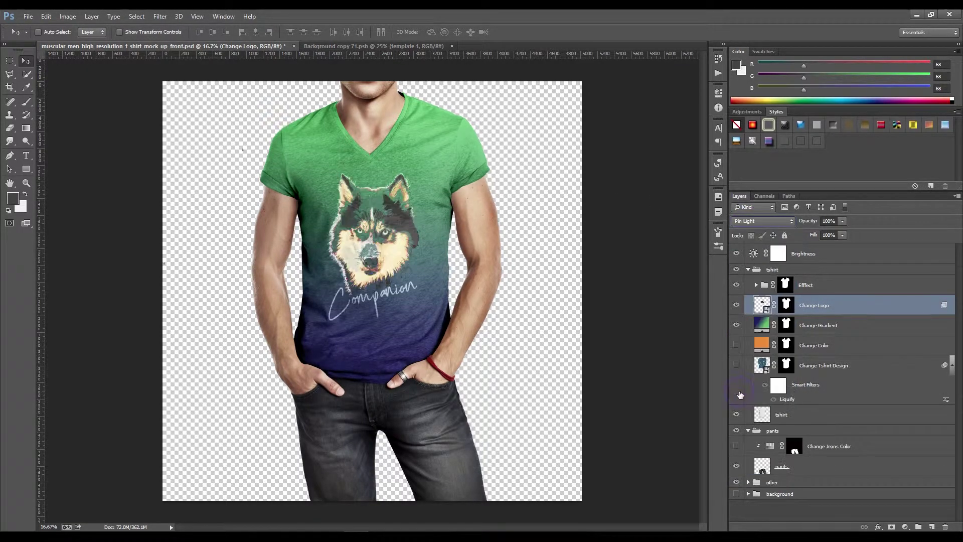
{"action": "left_click", "coordinate": [758, 221]}
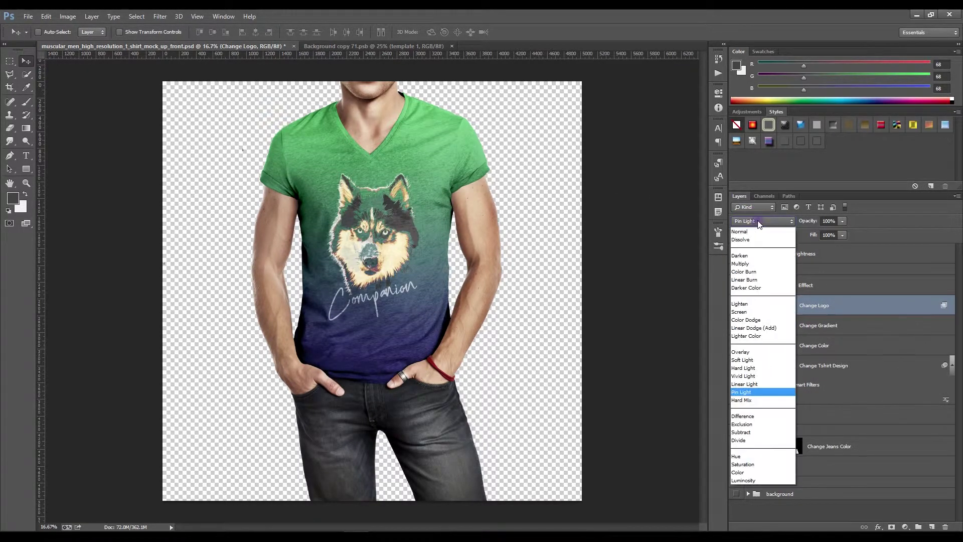
{"action": "left_click", "coordinate": [745, 384]}
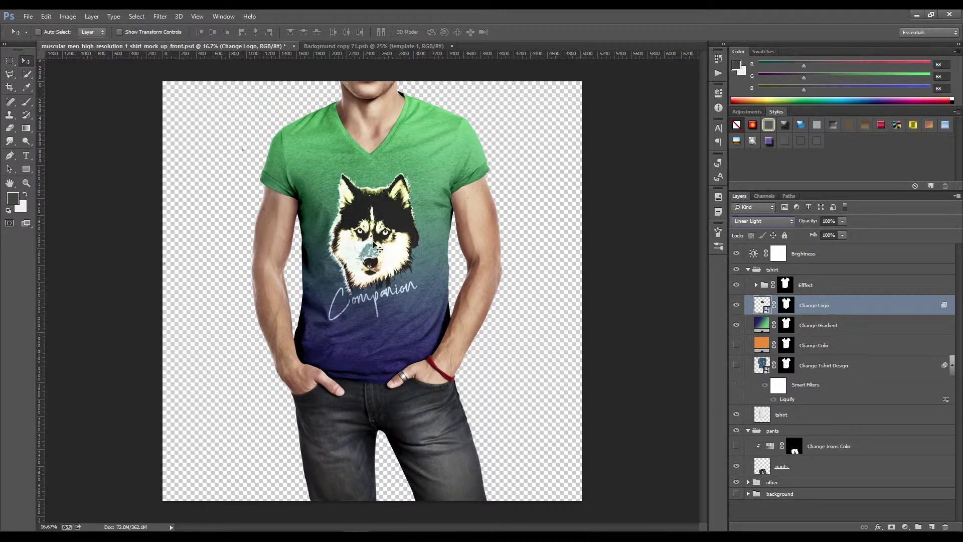
{"action": "left_click", "coordinate": [745, 222]}
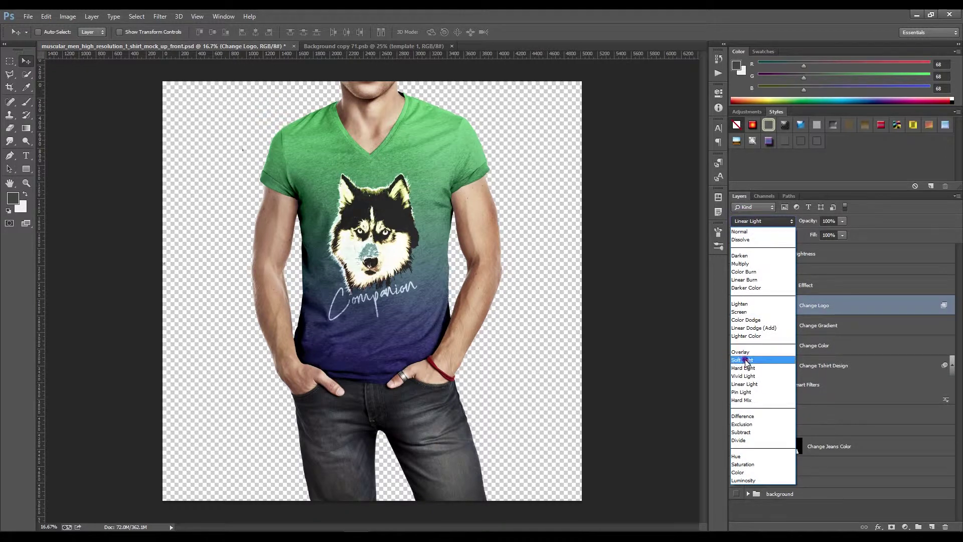
{"action": "left_click", "coordinate": [747, 361]}
{"action": "left_click", "coordinate": [761, 221]}
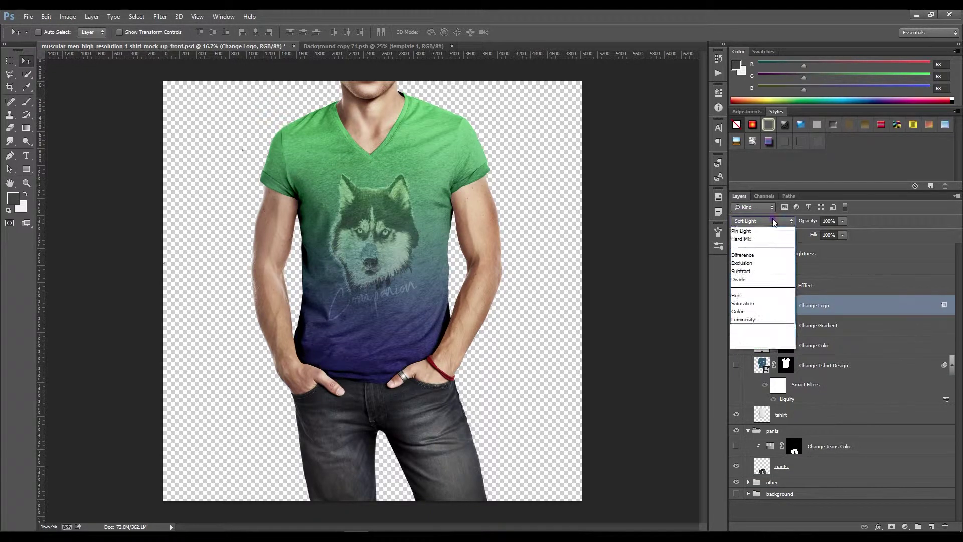
{"action": "left_click", "coordinate": [749, 285]}
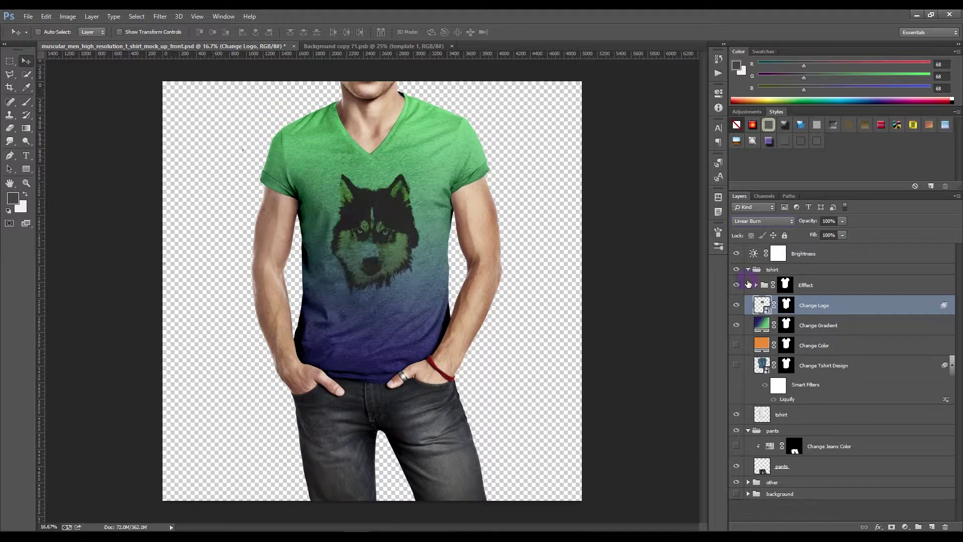
Set the Change Logo layer's blend mode to Pin Light and save the mockup document
{"action": "left_click", "coordinate": [754, 222]}
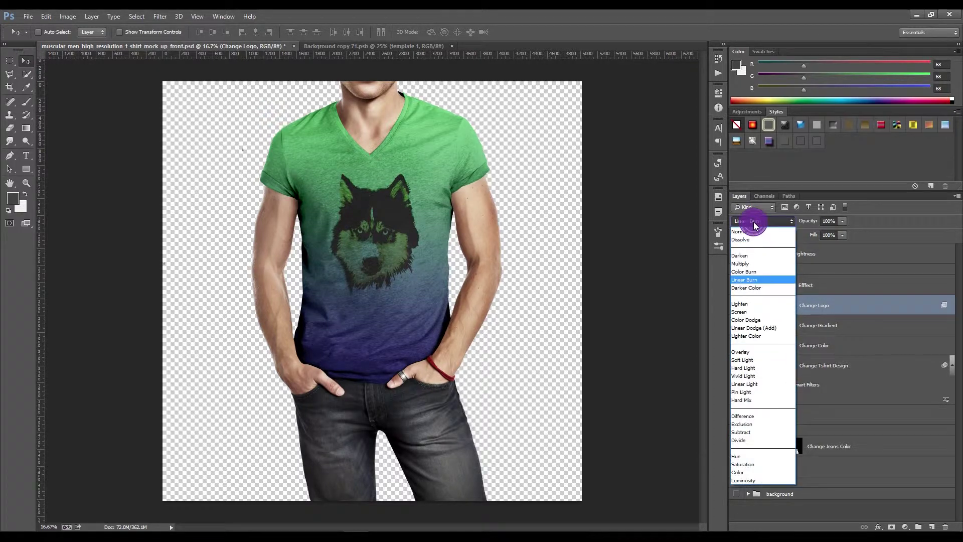
{"action": "left_click", "coordinate": [758, 395]}
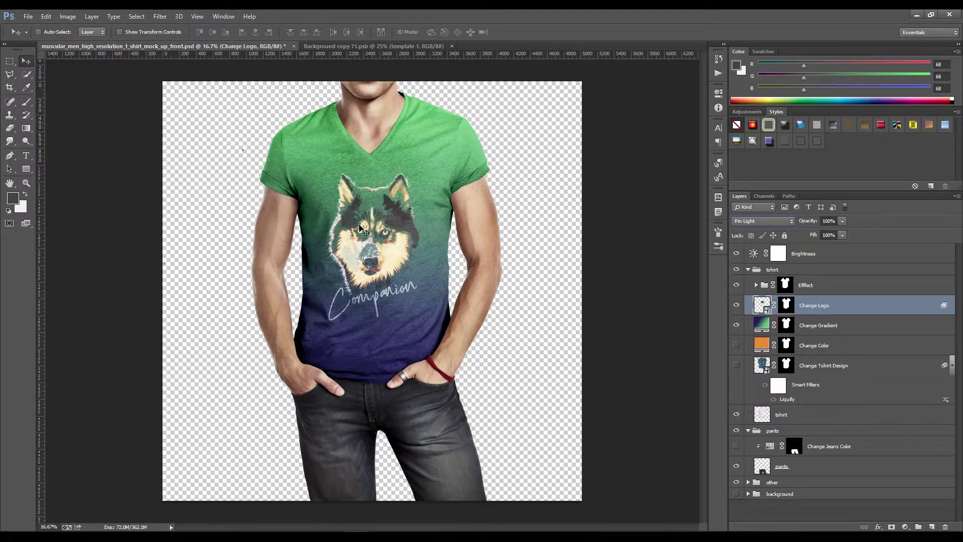
{"action": "left_click", "coordinate": [28, 16]}
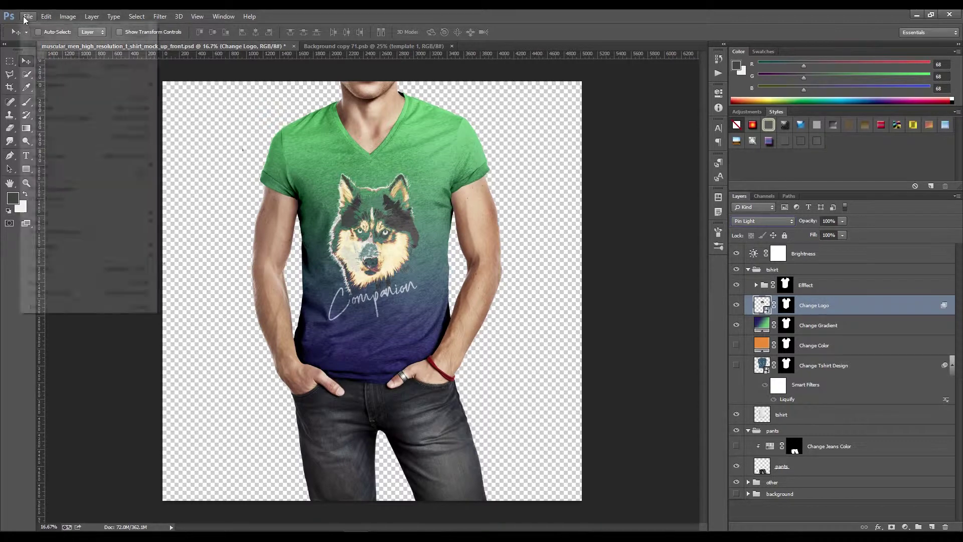
{"action": "left_click", "coordinate": [51, 129]}
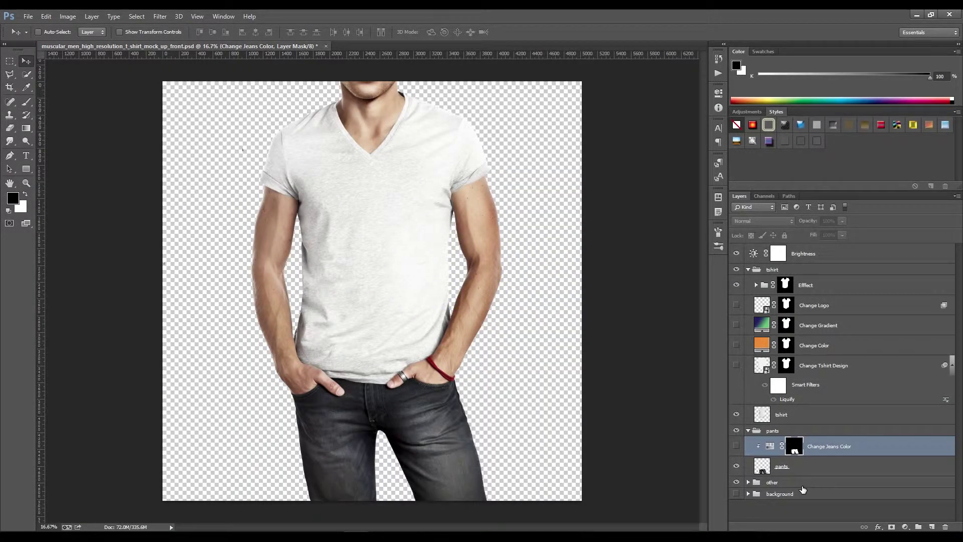
Show the Change Jeans Color adjustment layer and set its hue to 195
{"action": "left_click", "coordinate": [736, 446]}
{"action": "double_click", "coordinate": [769, 447]}
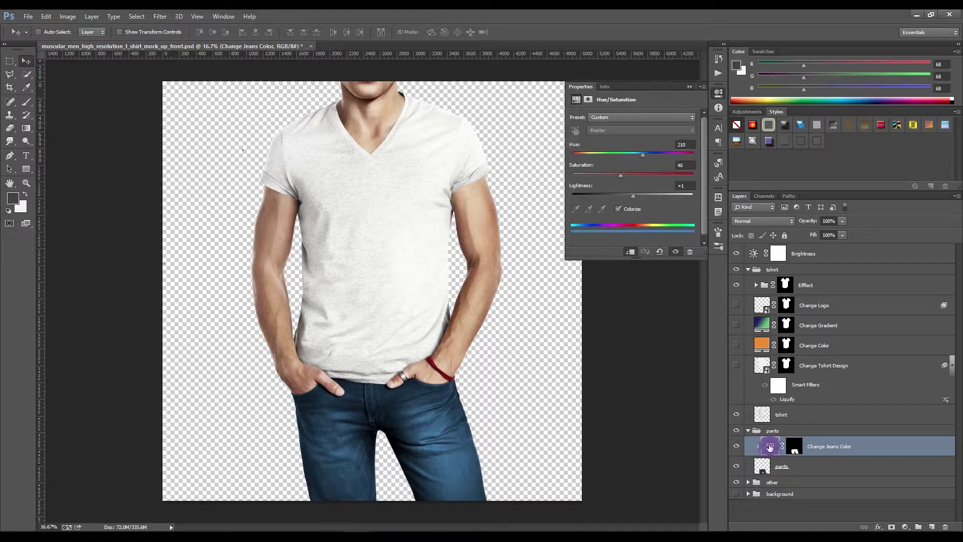
{"action": "mouse_move", "coordinate": [639, 156]}
{"action": "left_mouse_down"}
{"action": "mouse_move", "coordinate": [620, 160]}
{"action": "mouse_move", "coordinate": [682, 156]}
{"action": "mouse_move", "coordinate": [596, 156]}
{"action": "mouse_move", "coordinate": [638, 154]}
{"action": "left_mouse_up"}
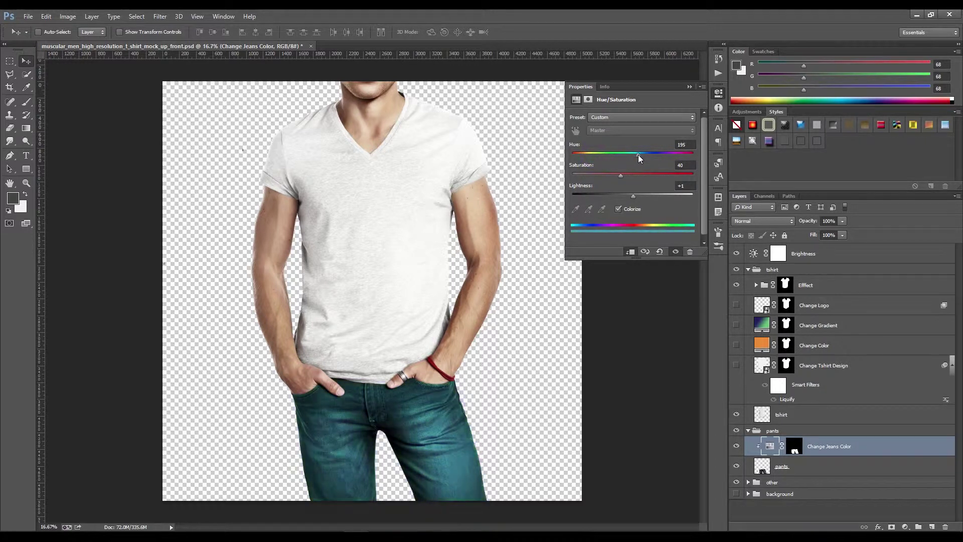
{"action": "left_click", "coordinate": [689, 87]}
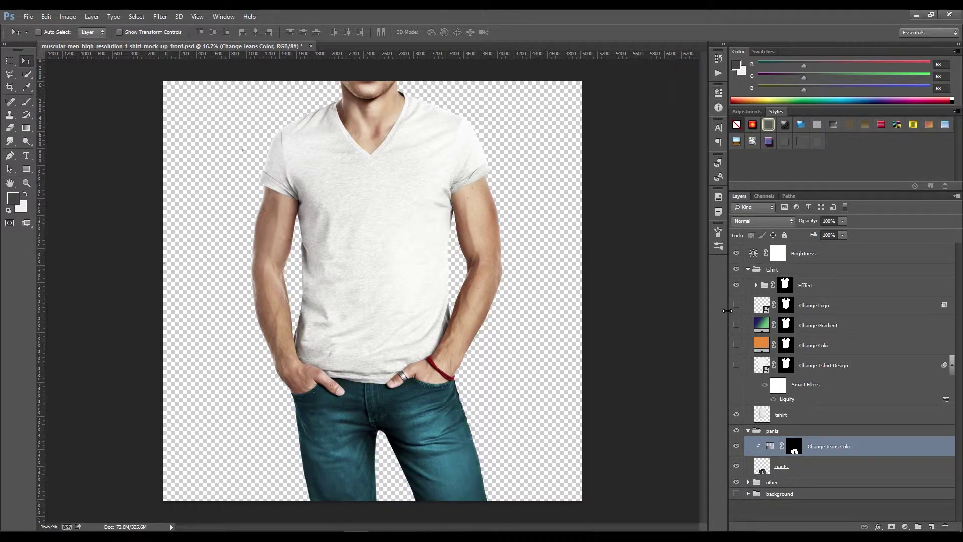
Show the Change Gradient layer, keep its gradient fill settings, and leave the Change Color layer hidden
{"action": "left_click", "coordinate": [736, 345]}
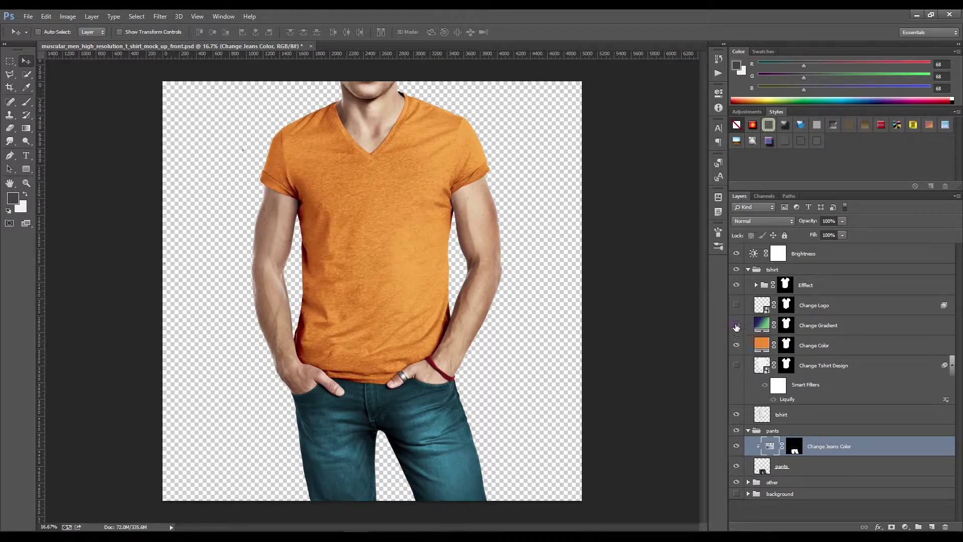
{"action": "left_click", "coordinate": [737, 325]}
{"action": "double_click", "coordinate": [762, 325]}
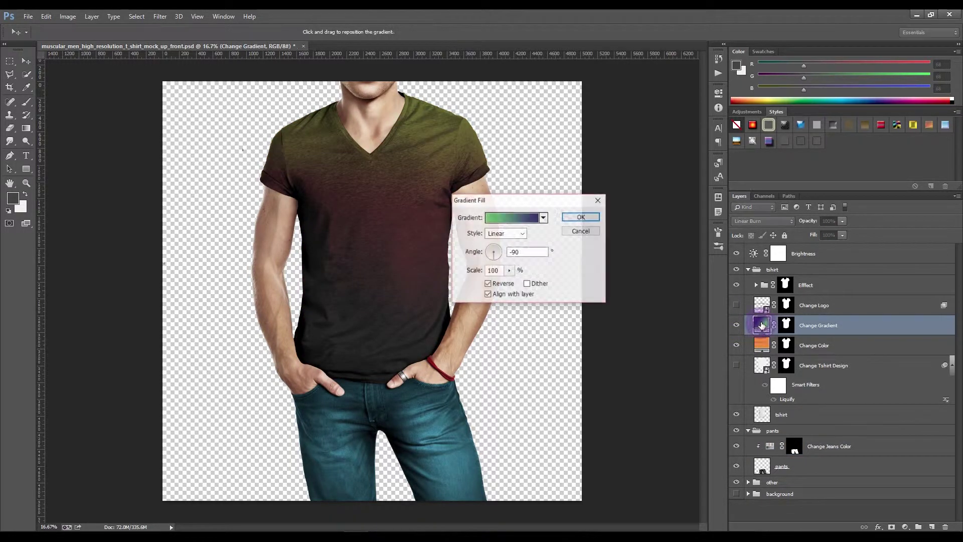
{"action": "key", "text": "Return"}
{"action": "left_click", "coordinate": [808, 346]}
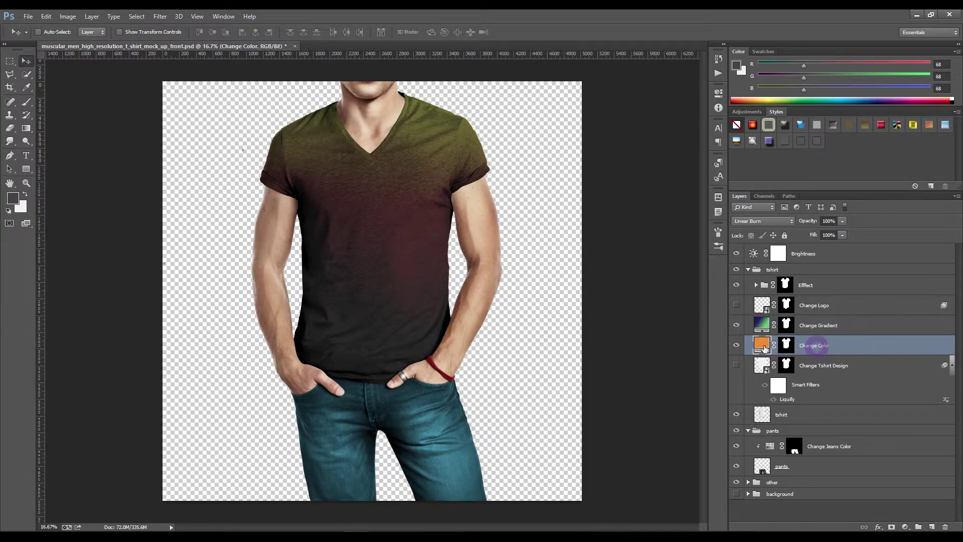
{"action": "left_click", "coordinate": [736, 345]}
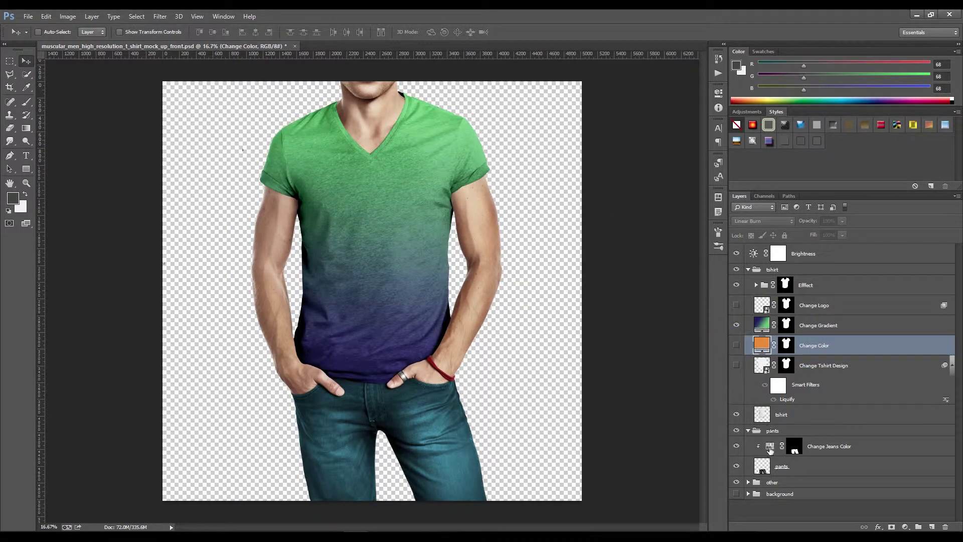
Set the hue of the Change Jeans Color adjustment to 251 and save the mockup document
{"action": "double_click", "coordinate": [769, 446]}
{"action": "left_click_drag", "start_coordinate": [642, 153], "coordinate": [653, 160]}
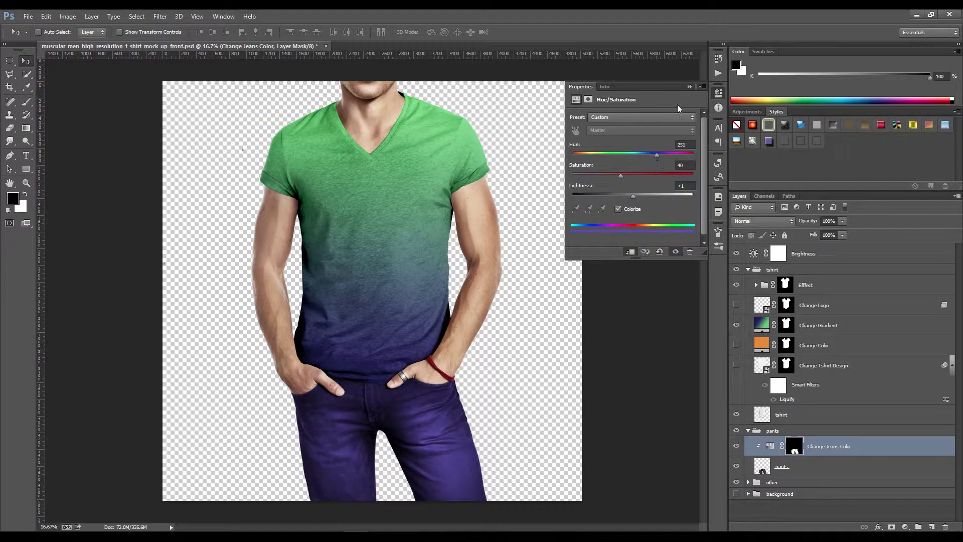
{"action": "left_click", "coordinate": [690, 86]}
{"action": "left_click", "coordinate": [28, 16]}
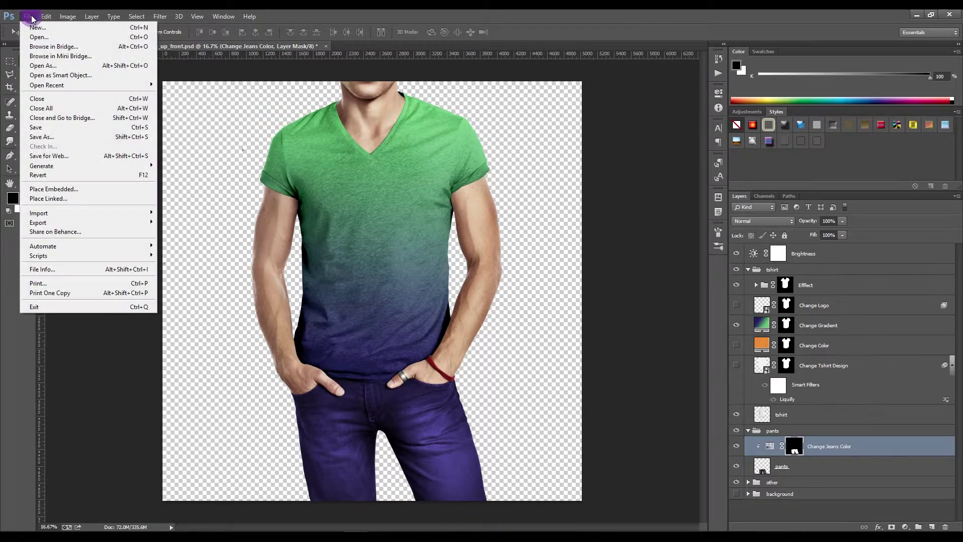
{"action": "left_click", "coordinate": [53, 128]}
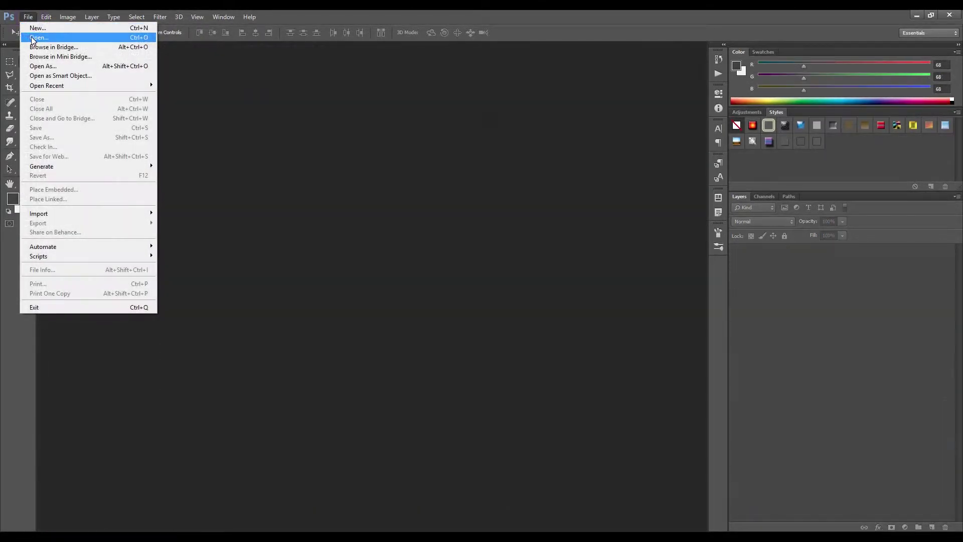
Open the muscular_men_high_resolution_t_shirt_mock_up_back PSD and expand its Jeans group
{"action": "left_click", "coordinate": [31, 37]}
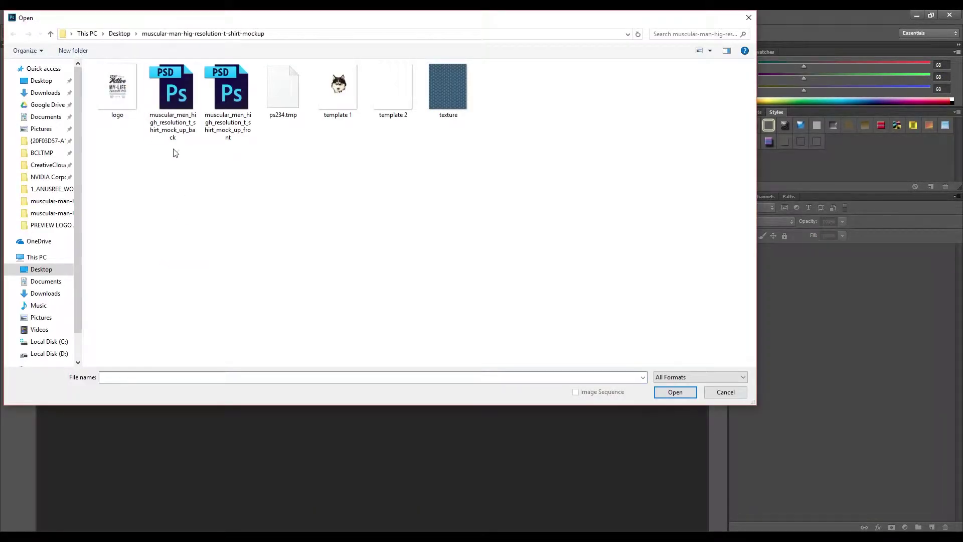
{"action": "left_click", "coordinate": [170, 80]}
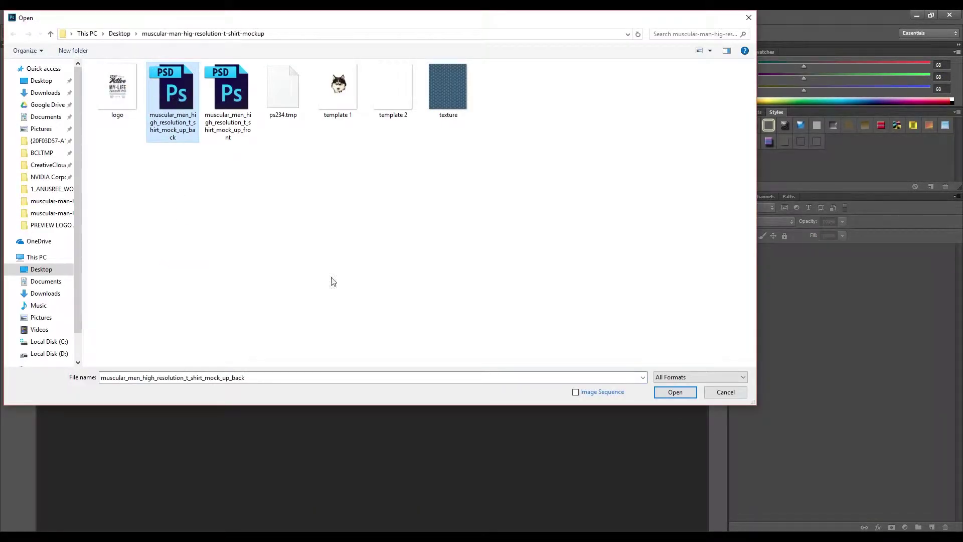
{"action": "left_click", "coordinate": [674, 392]}
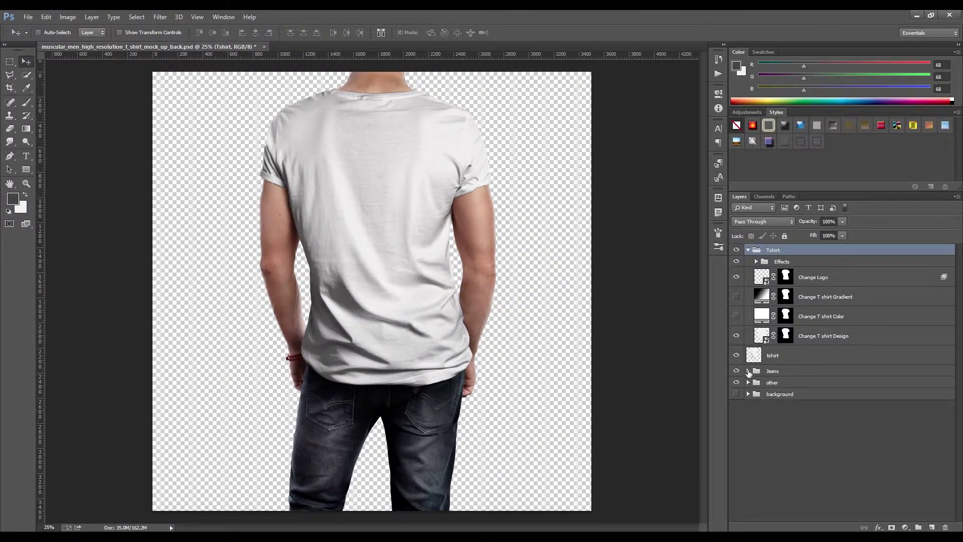
{"action": "left_click", "coordinate": [748, 371]}
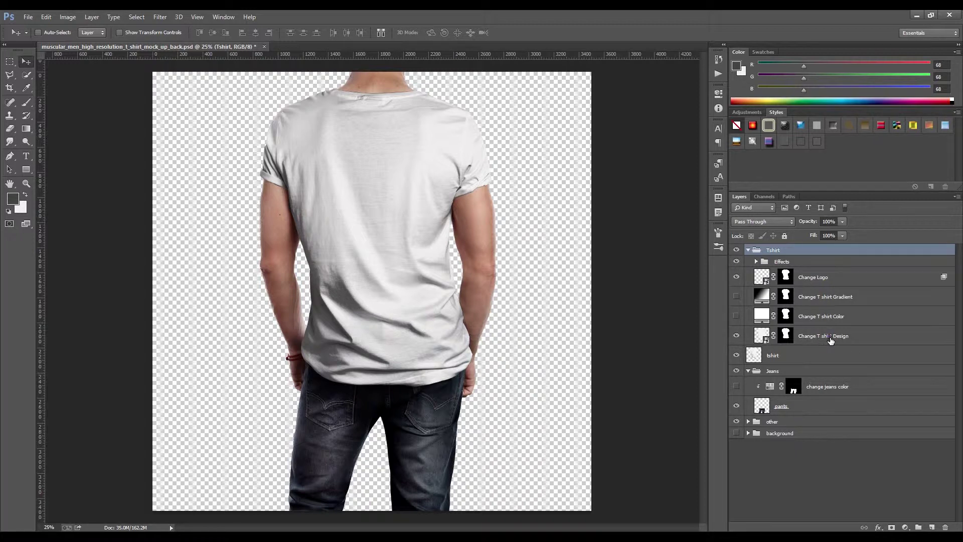
Open the contents of the Change T shirt Design smart object for editing
{"action": "left_click", "coordinate": [831, 341]}
{"action": "double_click", "coordinate": [762, 336]}
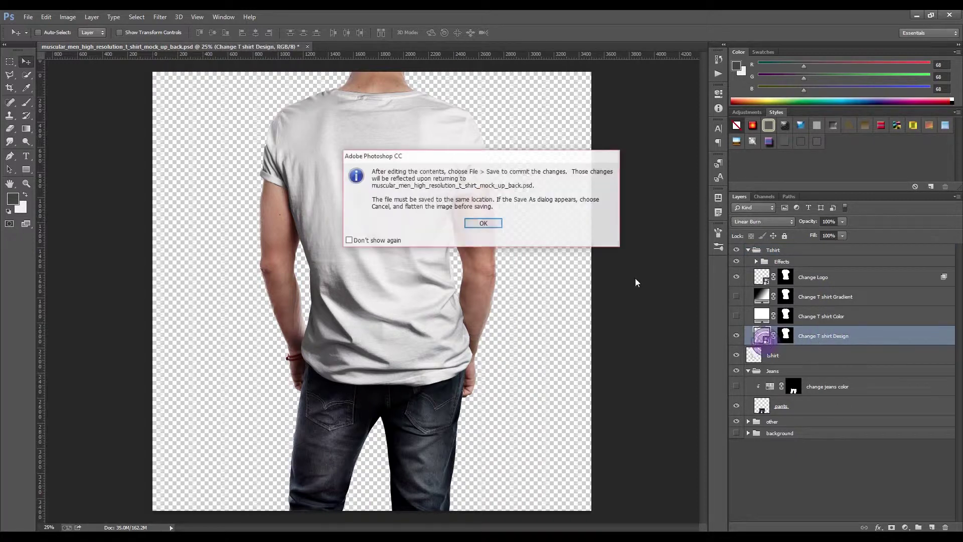
{"action": "left_click", "coordinate": [470, 224]}
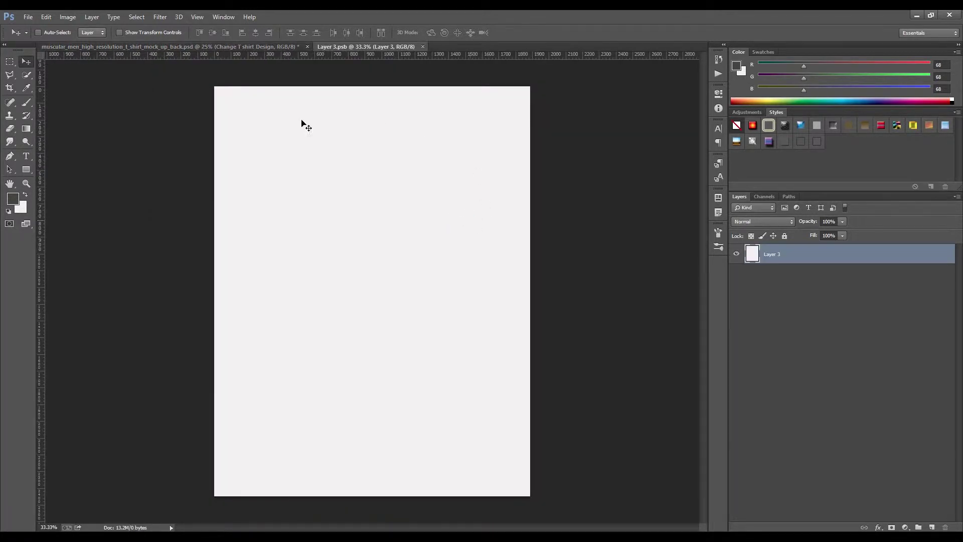
Place the texture image as an embedded object and enlarge it to cover the whole canvas
{"action": "left_click", "coordinate": [28, 16]}
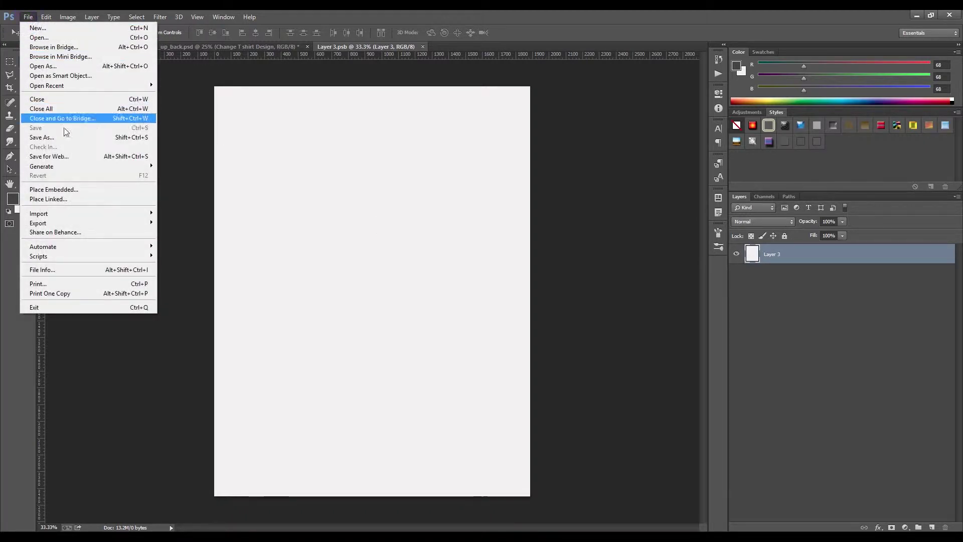
{"action": "left_click", "coordinate": [70, 188]}
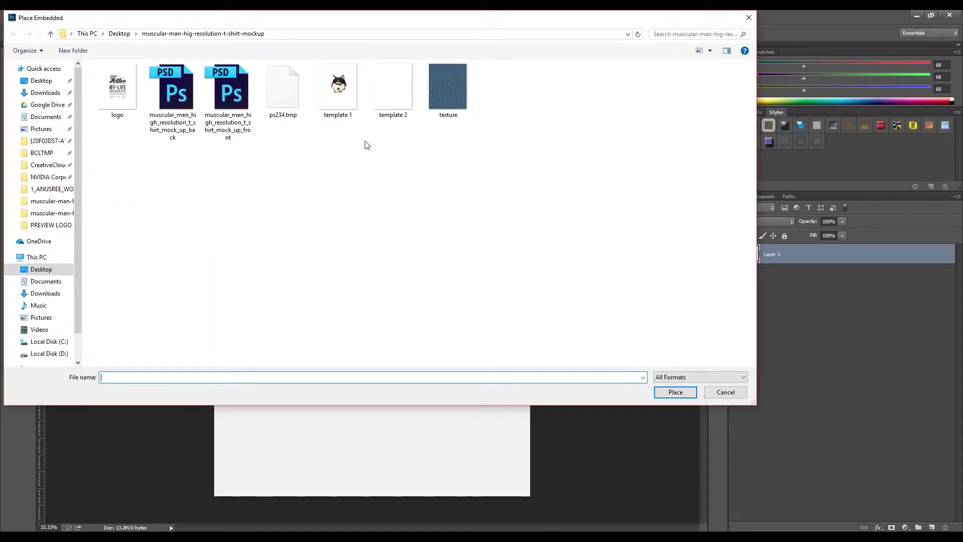
{"action": "left_click", "coordinate": [443, 93]}
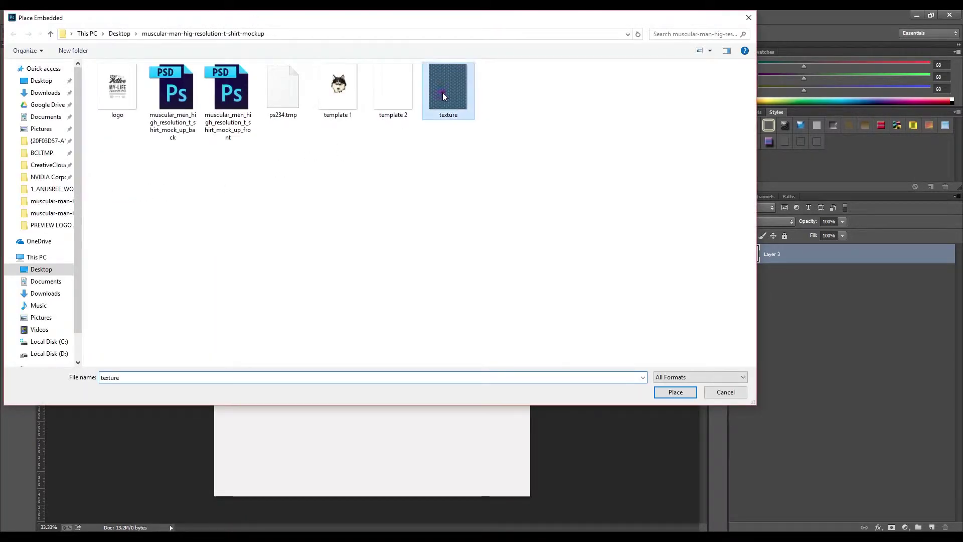
{"action": "left_click", "coordinate": [676, 394]}
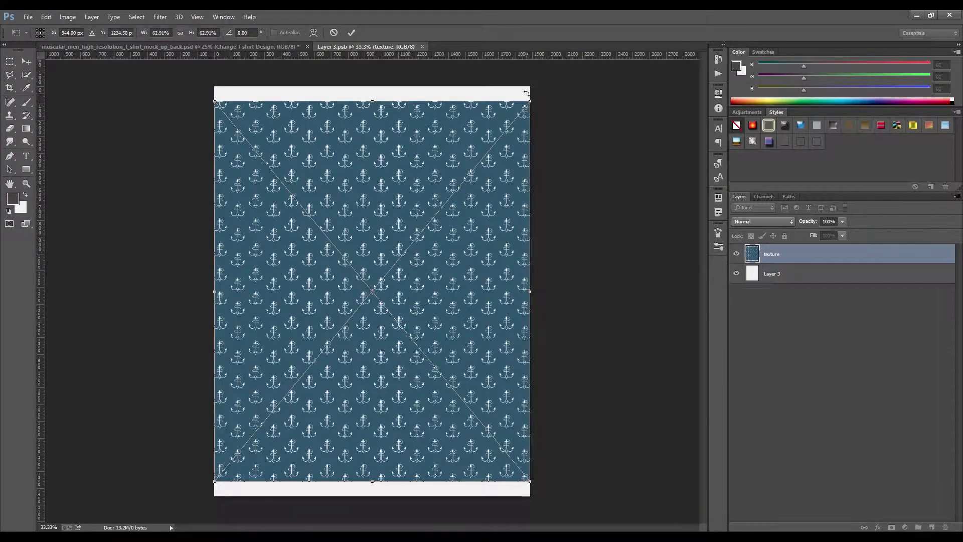
{"action": "left_click_drag", "start_coordinate": [531, 101], "coordinate": [548, 80]}
{"action": "key", "text": "Return"}
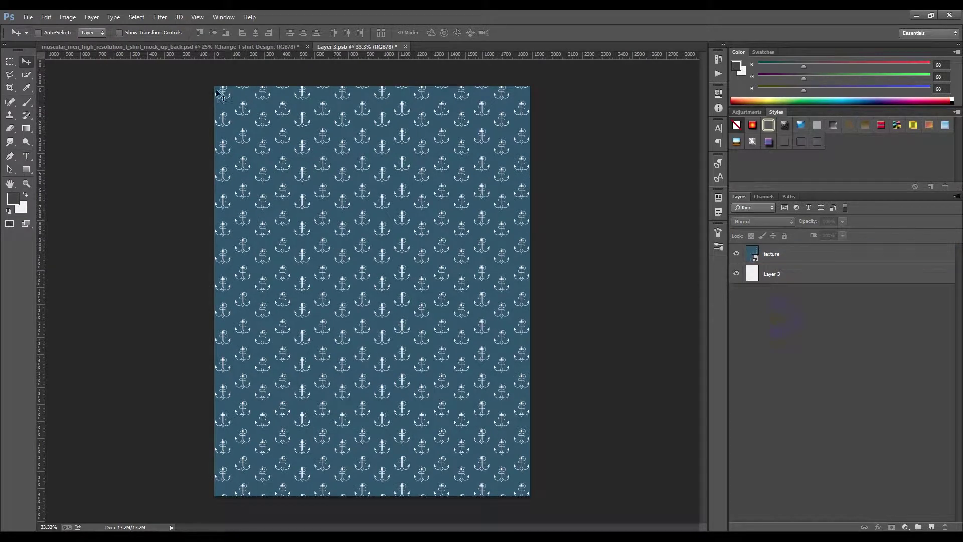
Save and close the smart object contents, then save the back mockup document
{"action": "left_click", "coordinate": [29, 17]}
{"action": "left_click", "coordinate": [72, 128]}
{"action": "left_click", "coordinate": [403, 46]}
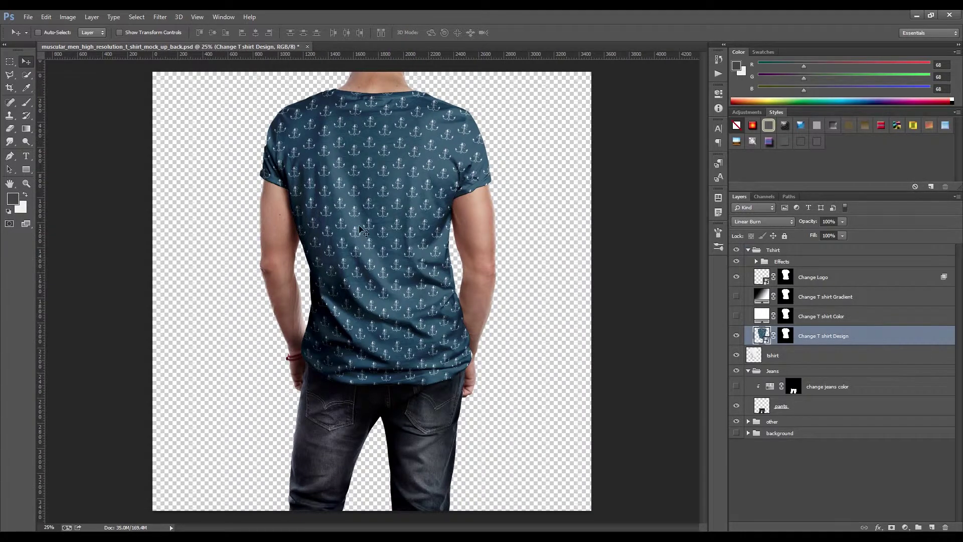
{"action": "left_click", "coordinate": [28, 17]}
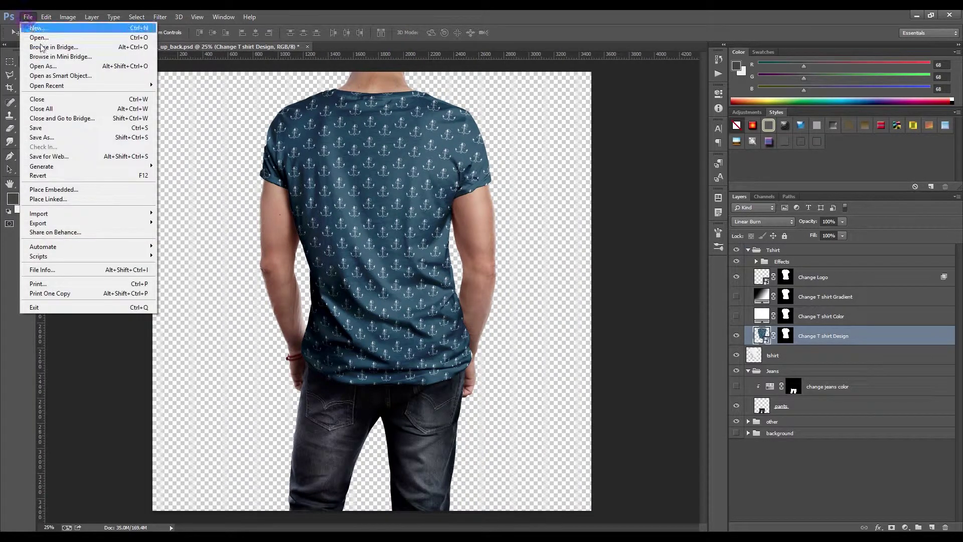
{"action": "left_click", "coordinate": [62, 128]}
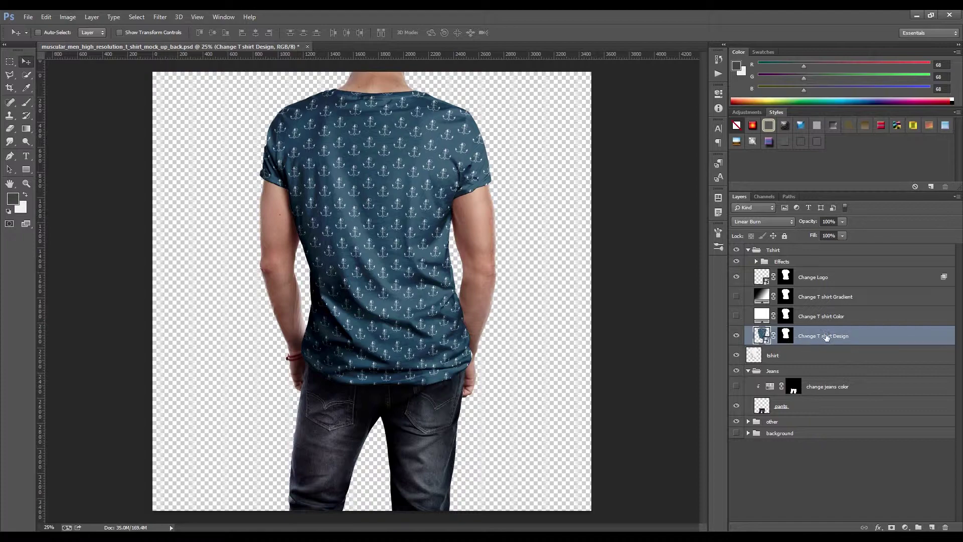
With the Change T shirt Design layer hidden, set the Change T shirt Color fill to dark green #294e44 and save the mockup
{"action": "left_click", "coordinate": [737, 336]}
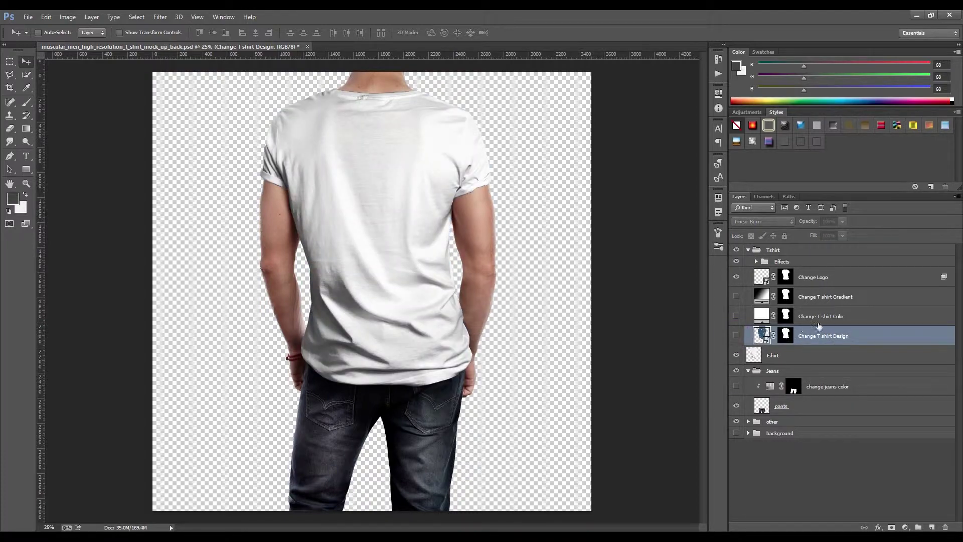
{"action": "left_click", "coordinate": [829, 316]}
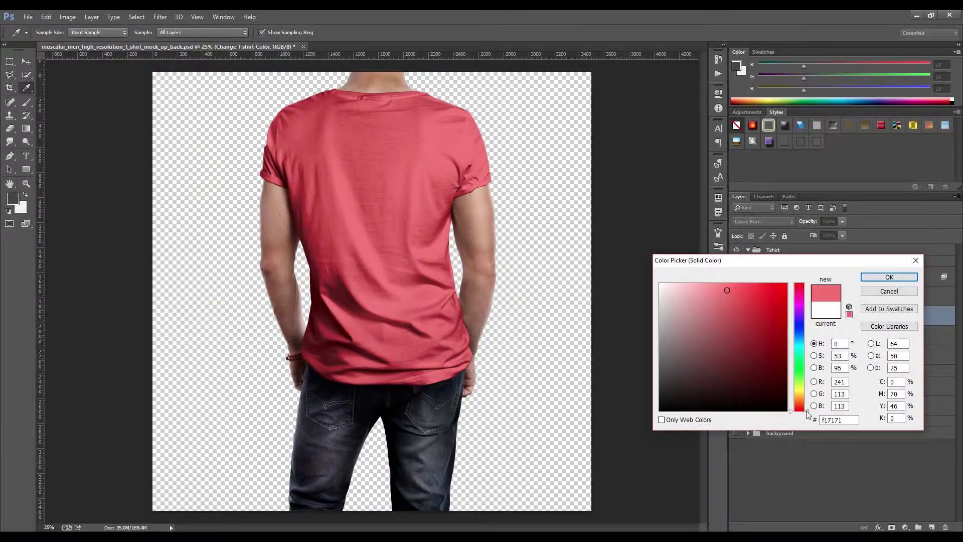
{"action": "left_click_drag", "start_coordinate": [805, 409], "coordinate": [807, 345]}
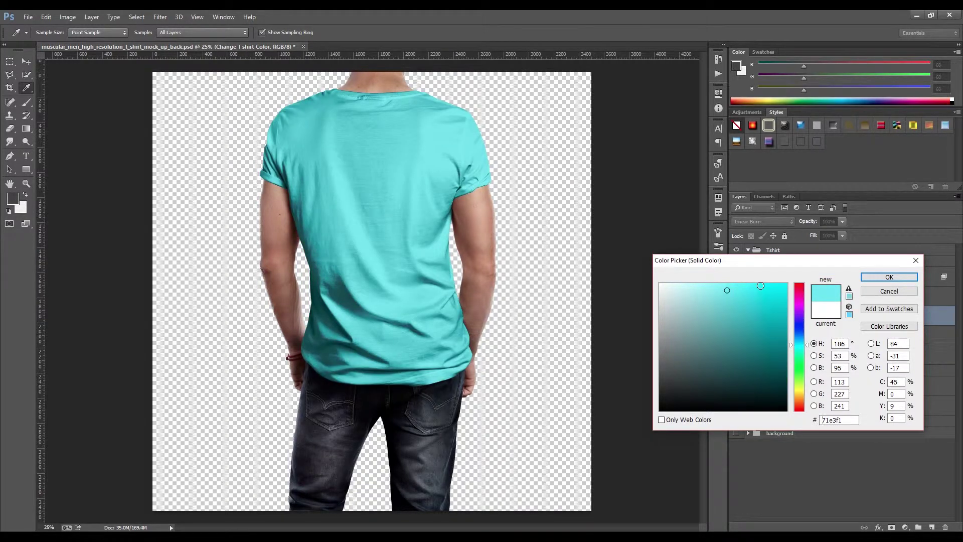
{"action": "left_click_drag", "start_coordinate": [809, 348], "coordinate": [808, 319]}
{"action": "mouse_move", "coordinate": [771, 291]}
{"action": "left_mouse_down"}
{"action": "mouse_move", "coordinate": [770, 280]}
{"action": "mouse_move", "coordinate": [720, 371]}
{"action": "left_mouse_up"}
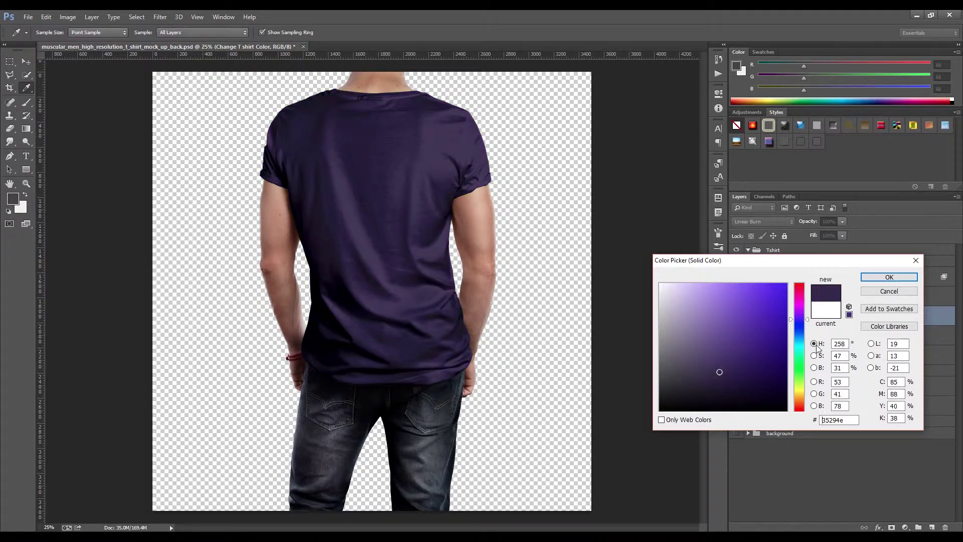
{"action": "left_click_drag", "start_coordinate": [808, 323], "coordinate": [805, 354]}
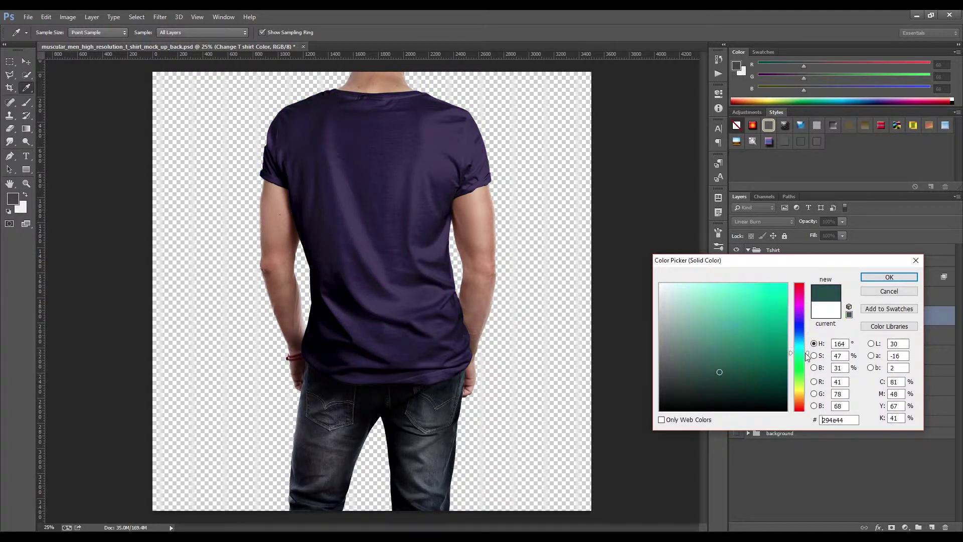
{"action": "left_click", "coordinate": [887, 277]}
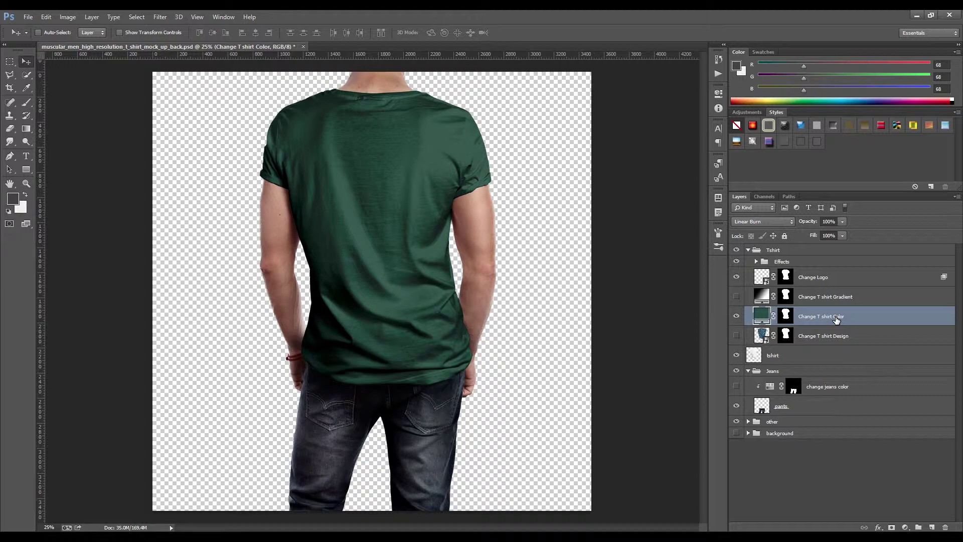
{"action": "left_click", "coordinate": [25, 16]}
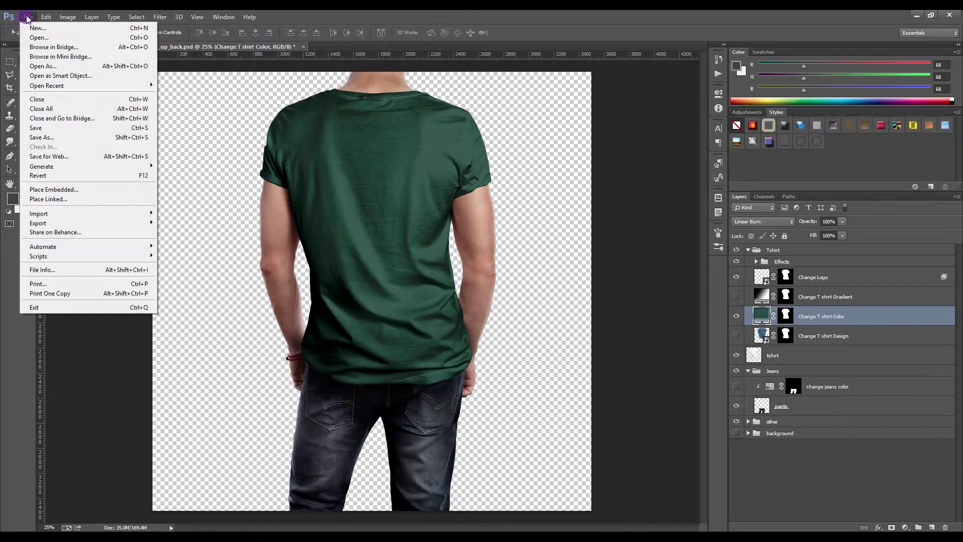
{"action": "left_click", "coordinate": [53, 128]}
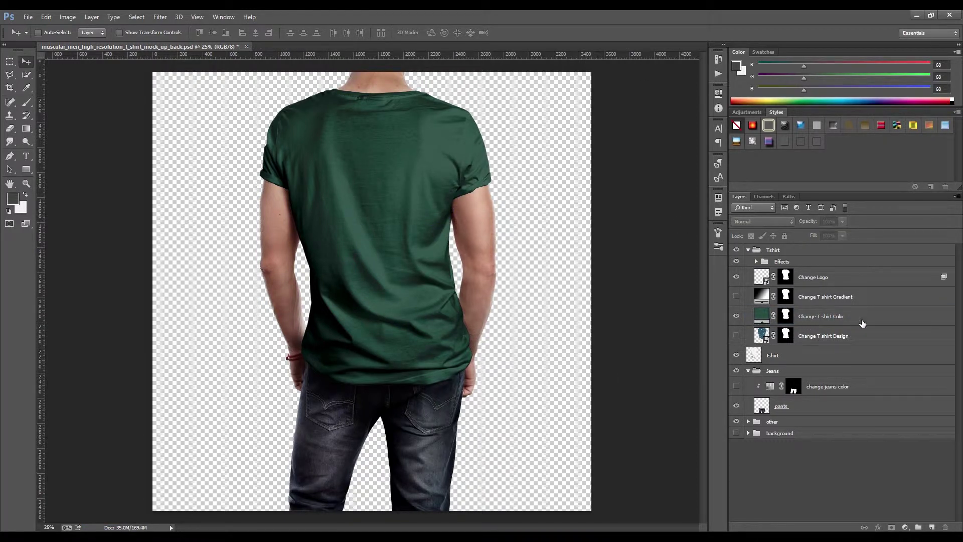
Hide the Change T shirt Color layer and show the Change T shirt Gradient layer
{"action": "left_click", "coordinate": [817, 316]}
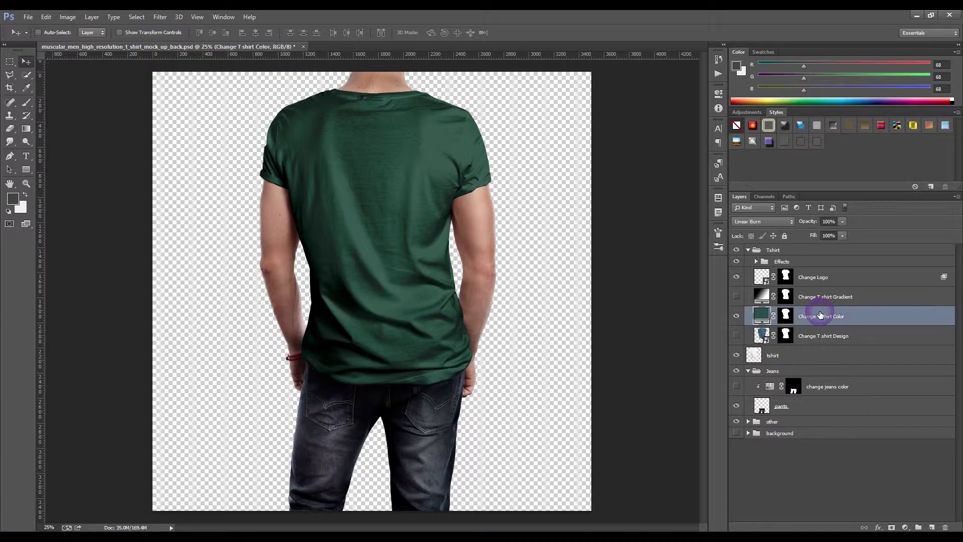
{"action": "left_click", "coordinate": [737, 317]}
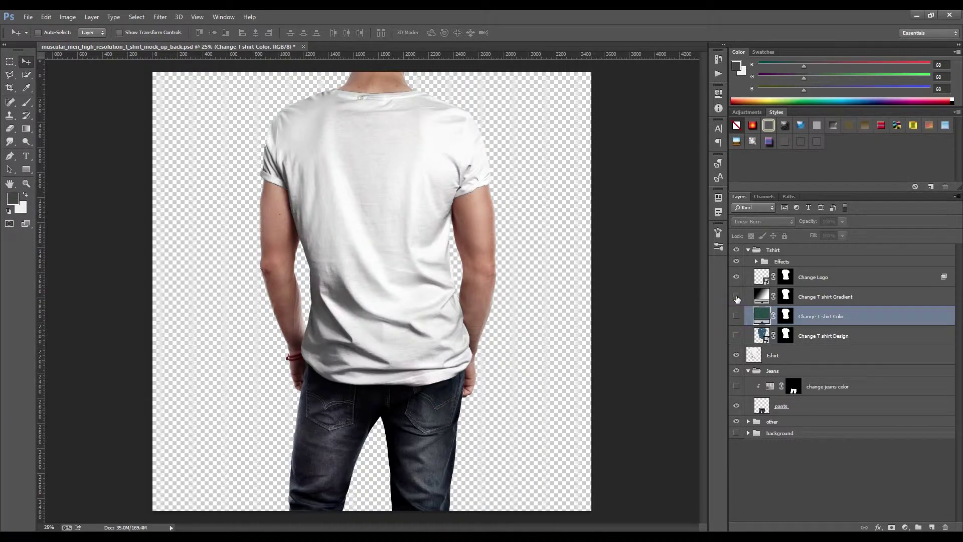
{"action": "left_click", "coordinate": [737, 297]}
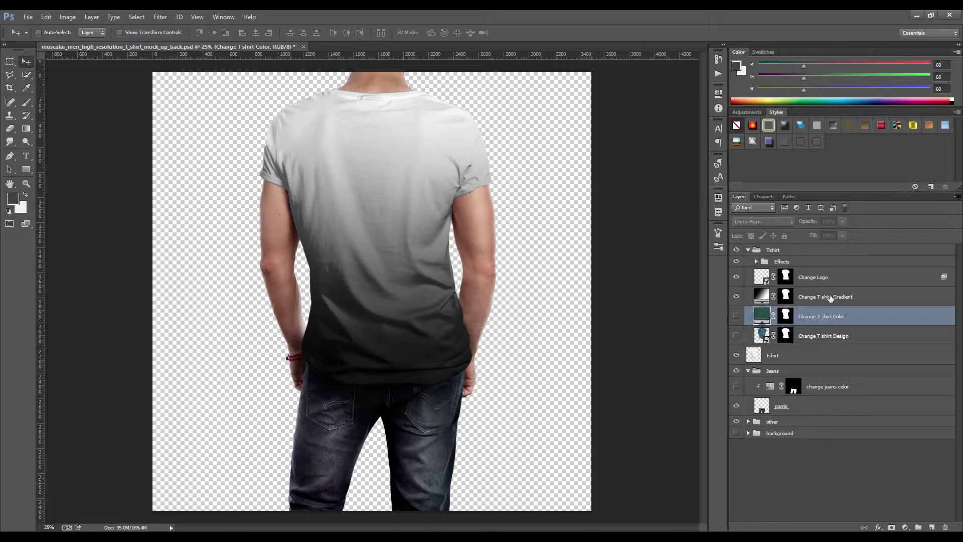
Apply the SG Duotone 05 preset to the Change T shirt Gradient fill and save the mockup document
{"action": "left_click", "coordinate": [831, 297]}
{"action": "double_click", "coordinate": [762, 296]}
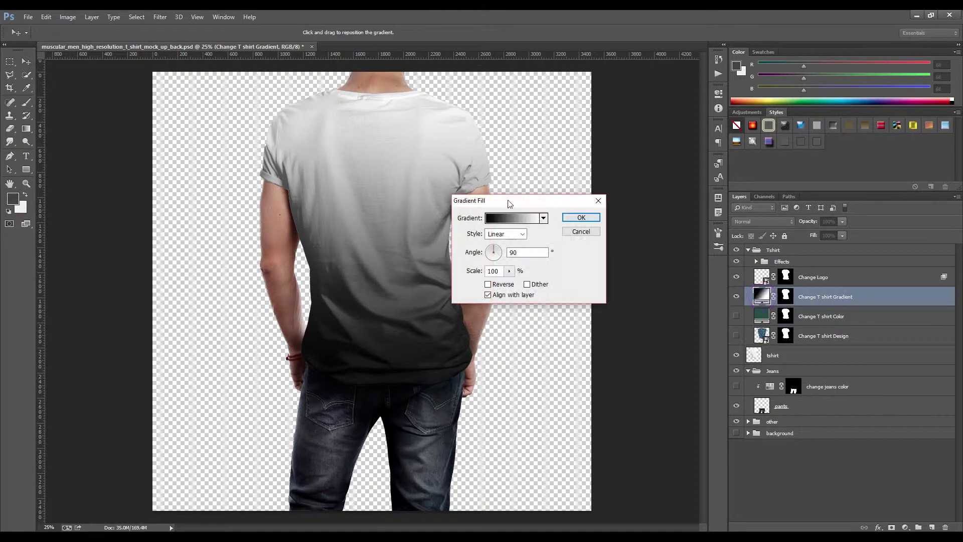
{"action": "left_click", "coordinate": [513, 217]}
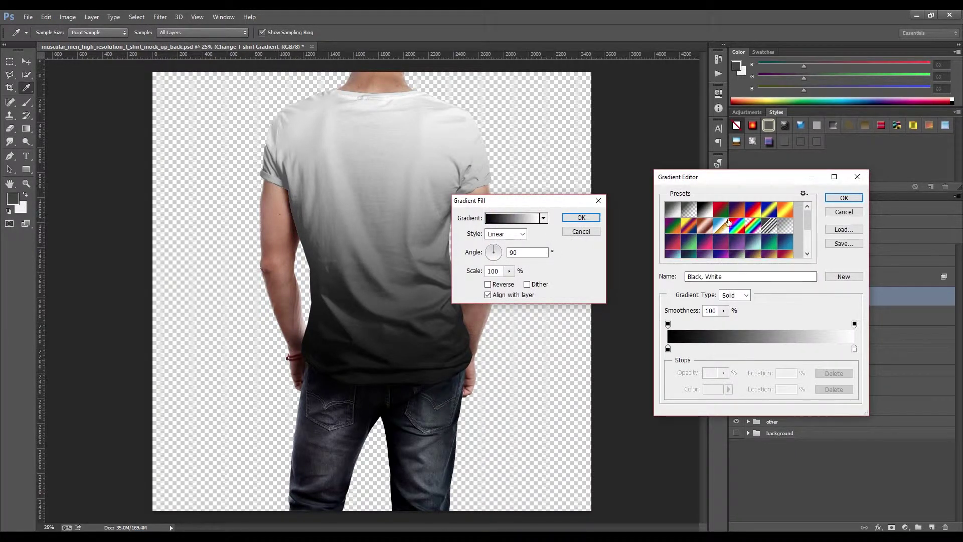
{"action": "left_click", "coordinate": [721, 210]}
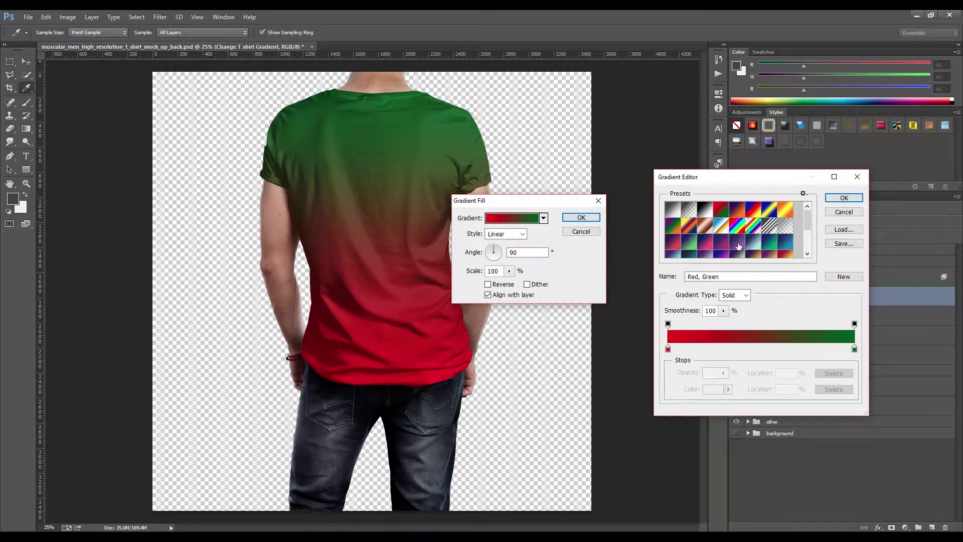
{"action": "left_click", "coordinate": [739, 245]}
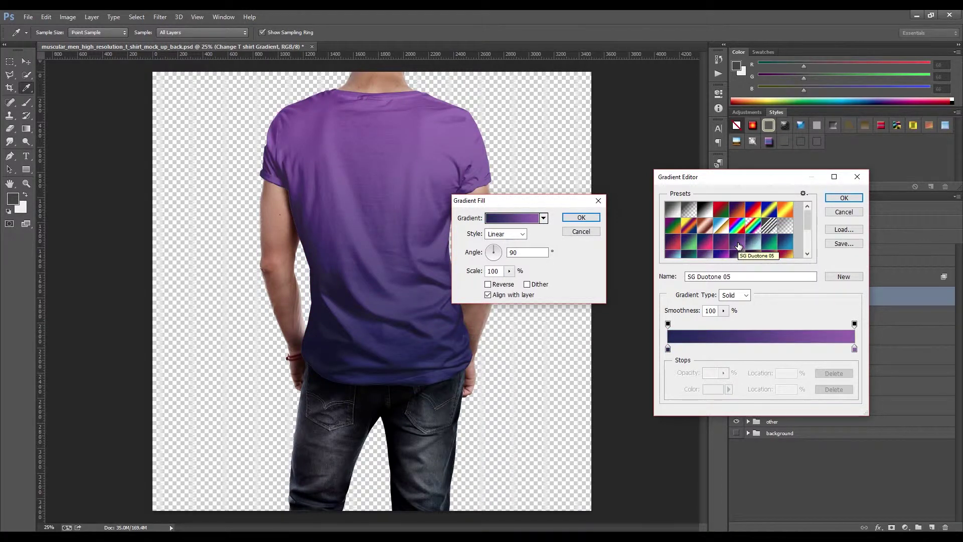
{"action": "left_click", "coordinate": [832, 199]}
{"action": "left_click", "coordinate": [582, 218]}
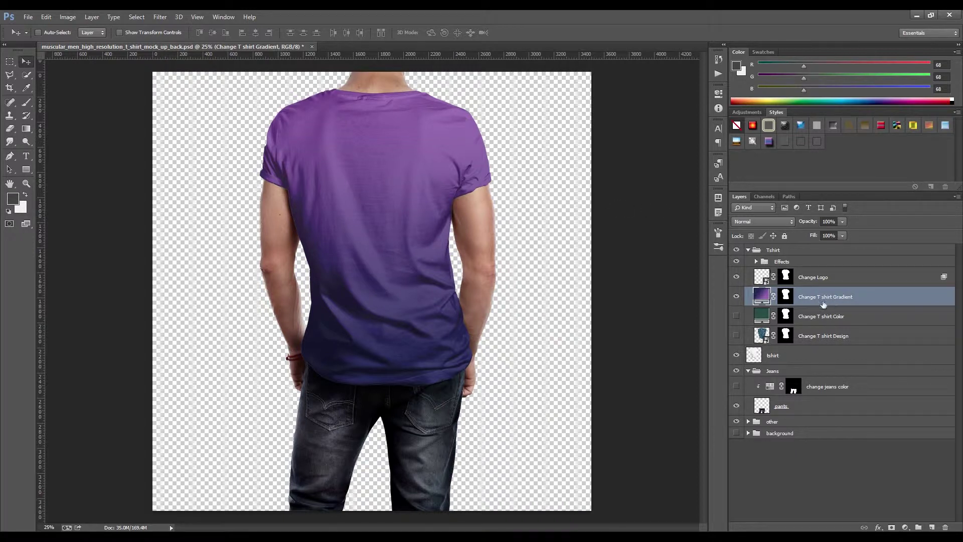
{"action": "left_click", "coordinate": [31, 18]}
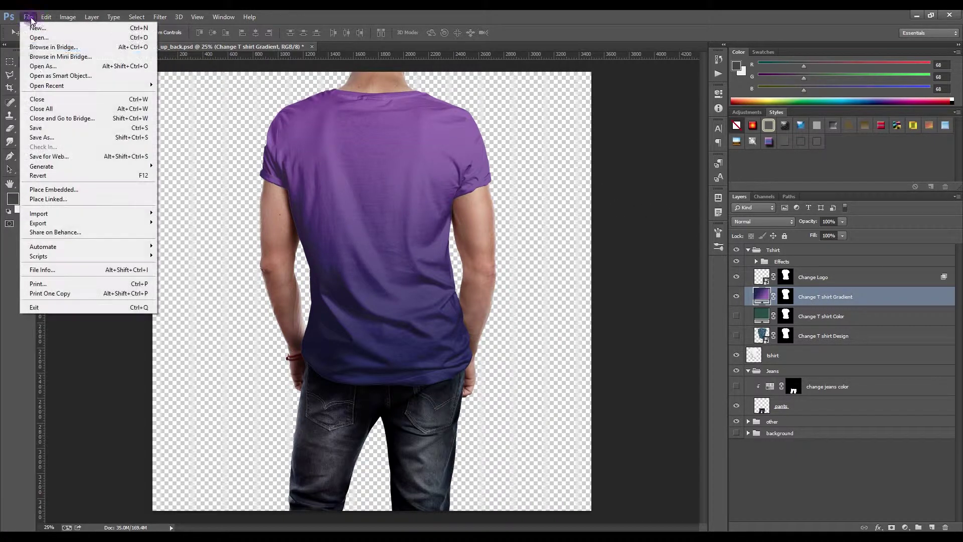
{"action": "left_click", "coordinate": [42, 130]}
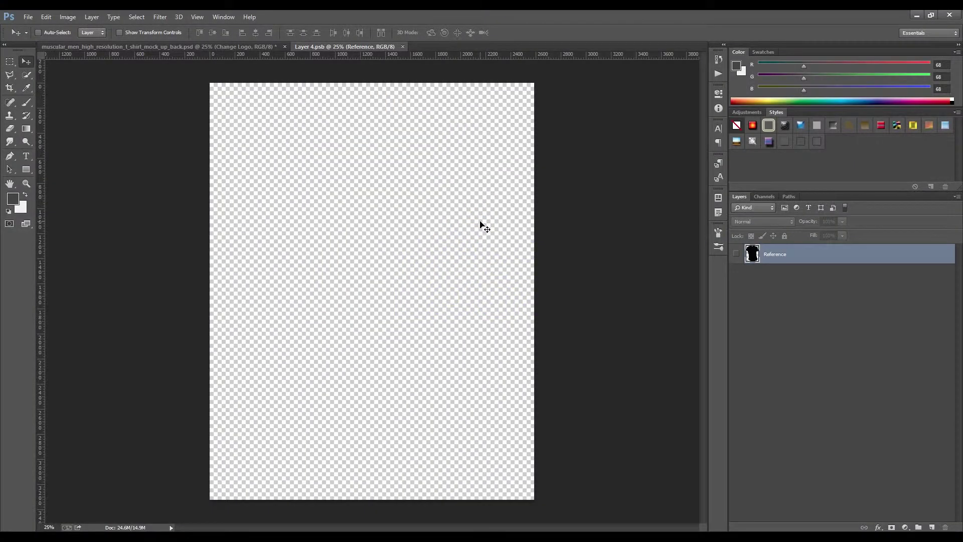
Place template 2 as an embedded file in the smart object contents and move its lettering up to the upper back area
{"action": "left_click", "coordinate": [26, 17]}
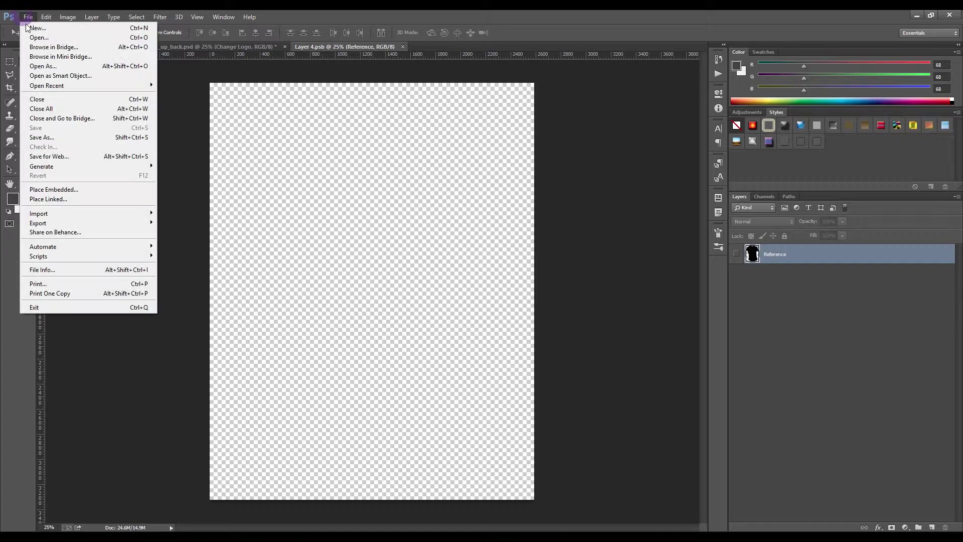
{"action": "left_click", "coordinate": [53, 190]}
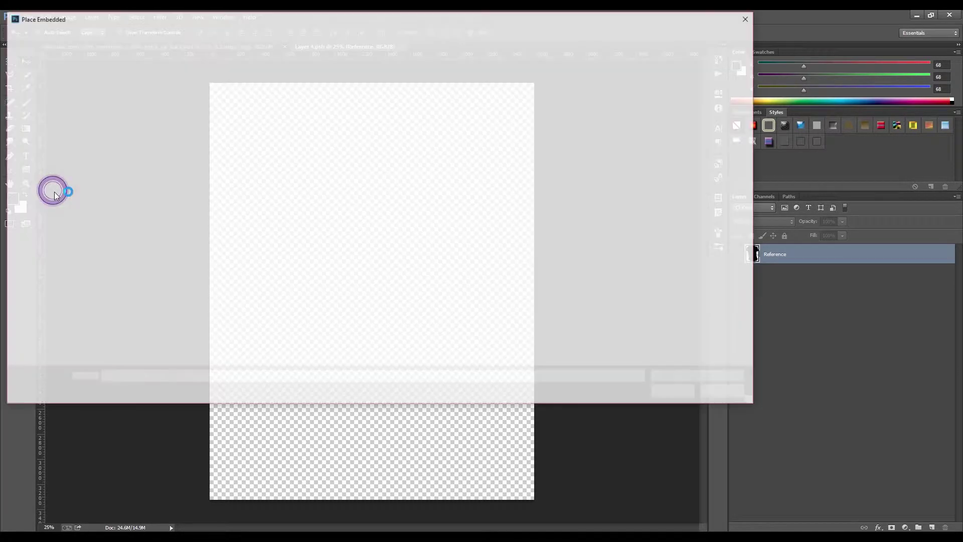
{"action": "left_click", "coordinate": [557, 92]}
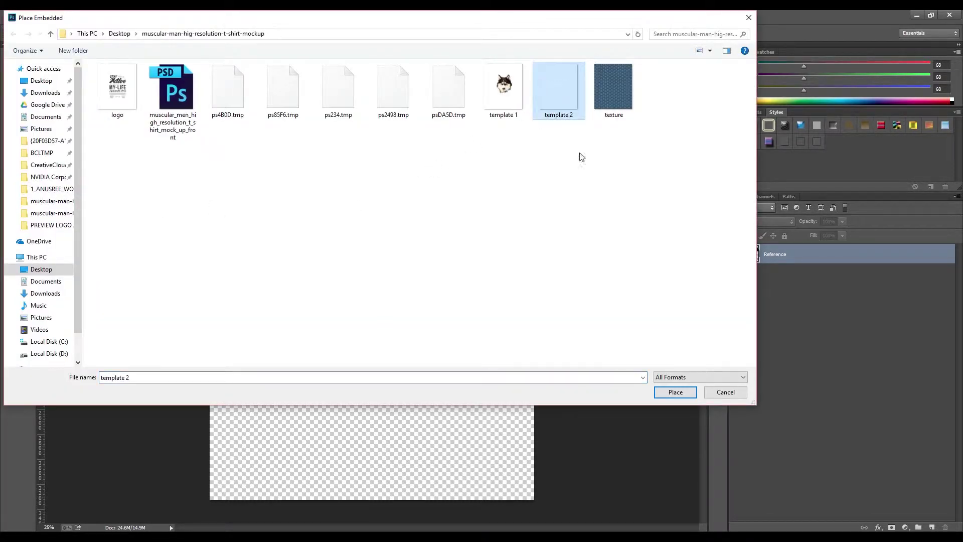
{"action": "left_click", "coordinate": [675, 392]}
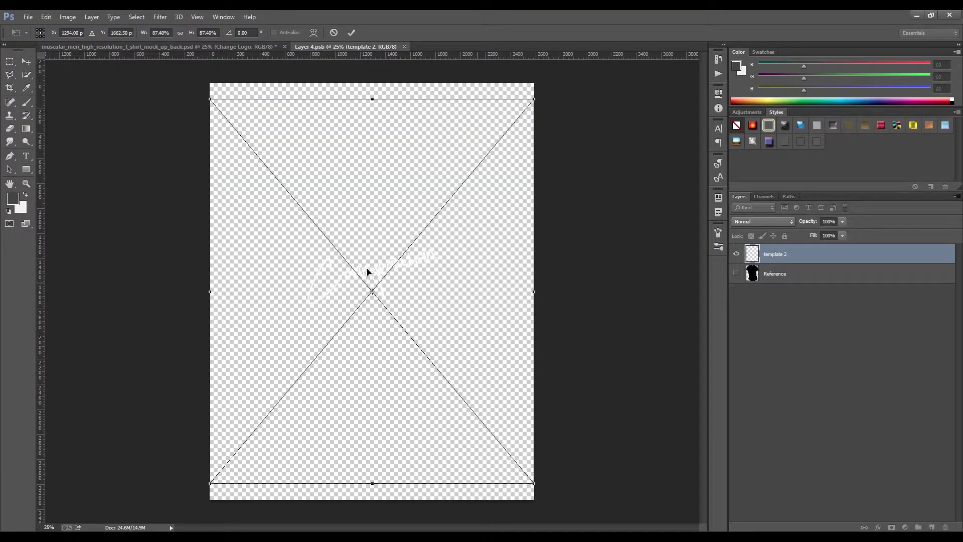
{"action": "key", "text": "Return"}
{"action": "left_click_drag", "start_coordinate": [374, 274], "coordinate": [374, 175]}
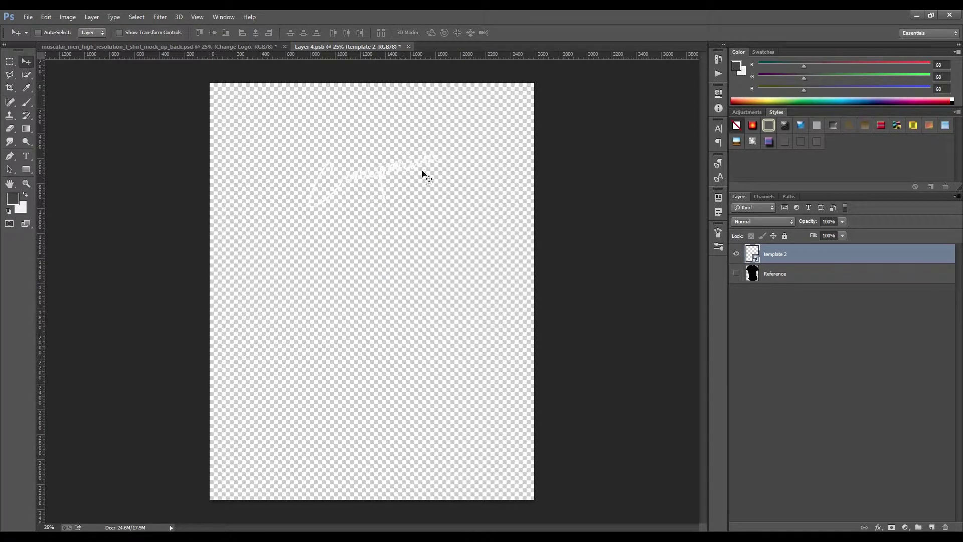
Using the temporarily shown Reference layer as a guide, move the template 2 lettering slightly higher, then hide the reference again
{"action": "left_click", "coordinate": [736, 274]}
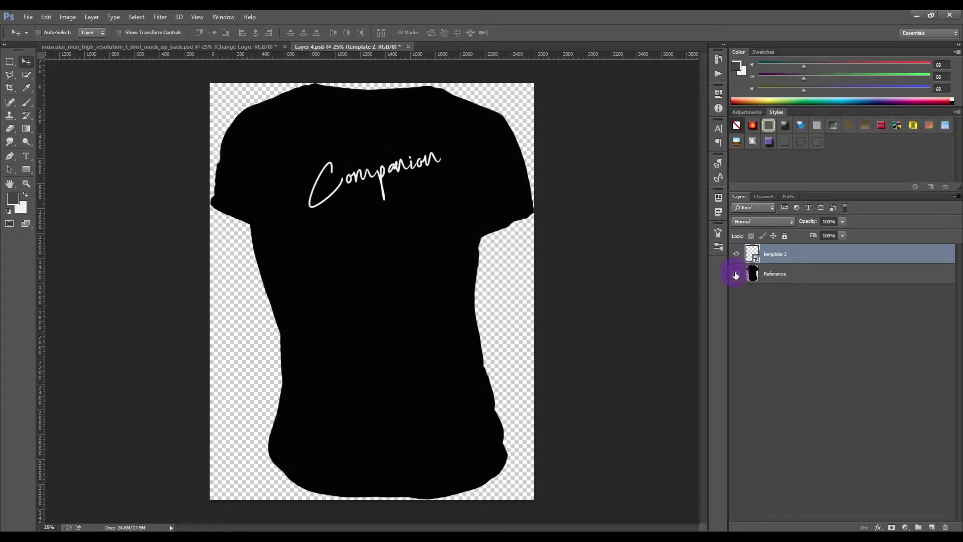
{"action": "left_click", "coordinate": [789, 273]}
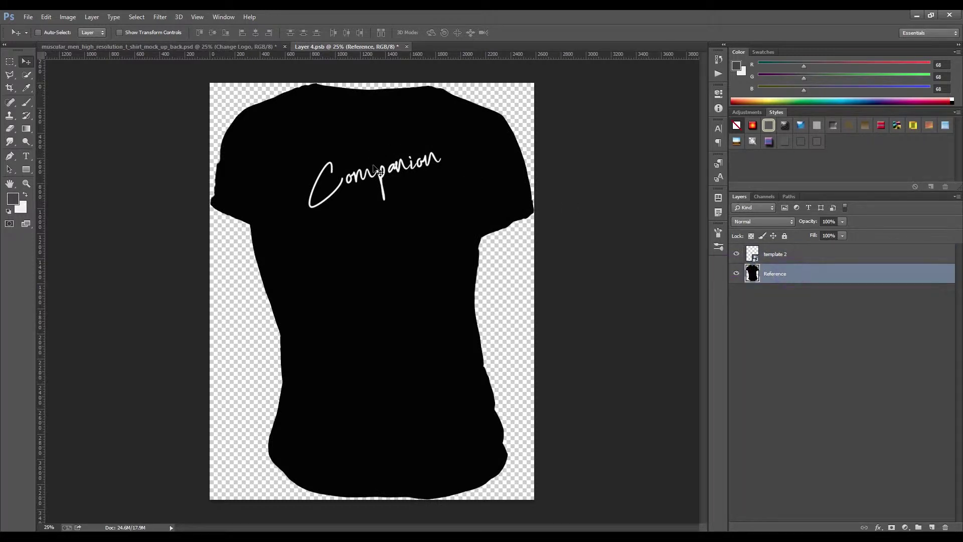
{"action": "left_click", "coordinate": [790, 254]}
{"action": "left_click_drag", "start_coordinate": [380, 173], "coordinate": [378, 157]}
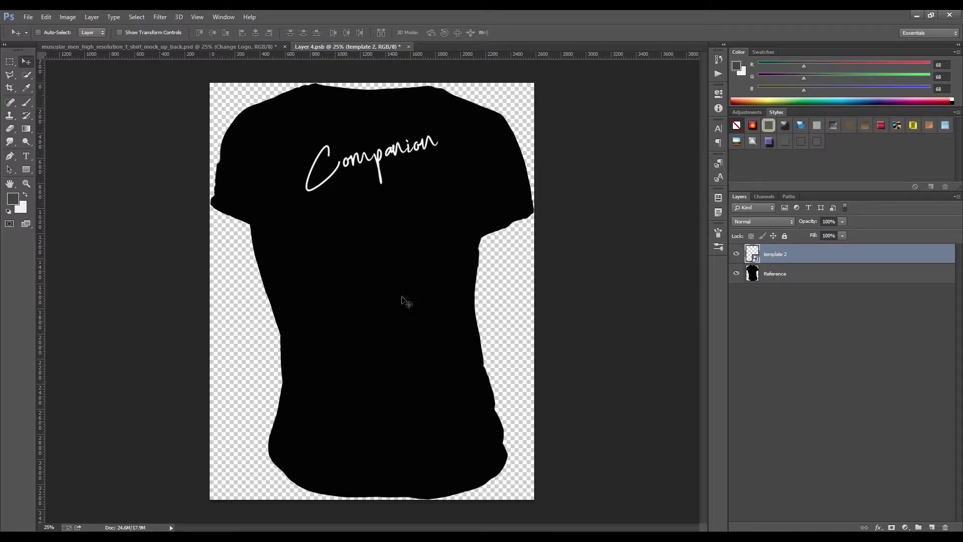
{"action": "left_click", "coordinate": [791, 273]}
{"action": "left_click", "coordinate": [737, 273]}
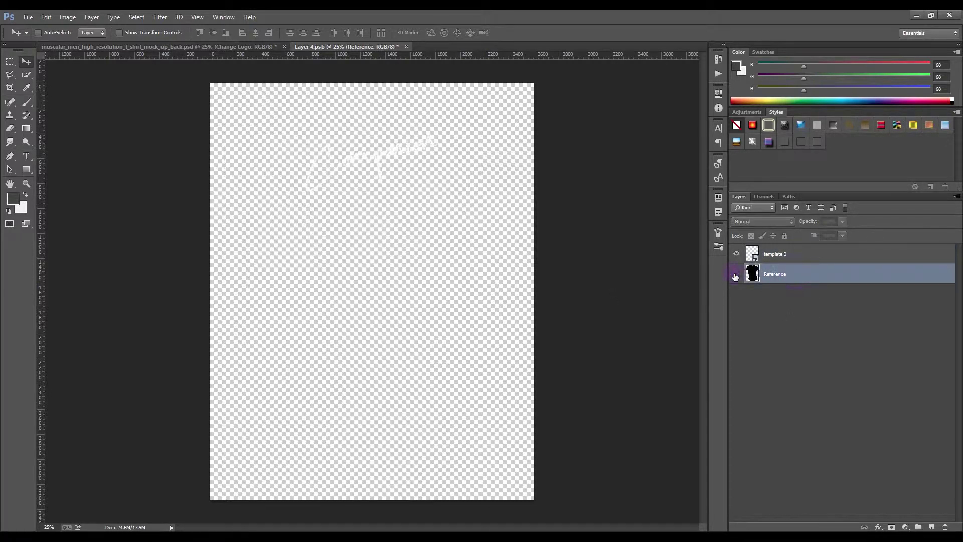
Save and close the logo smart object contents, then save the back mockup with the Companion lettering on the gradient shirt
{"action": "left_click", "coordinate": [28, 17]}
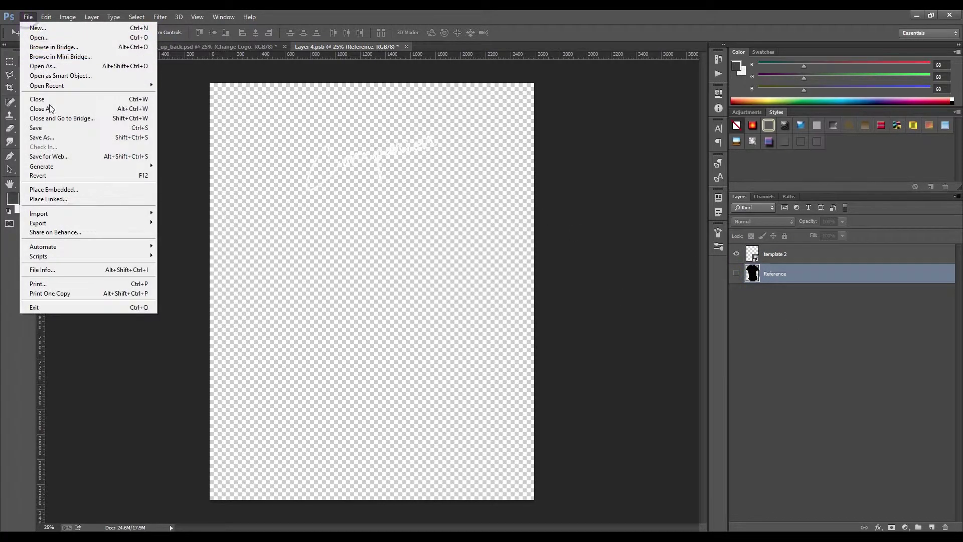
{"action": "left_click", "coordinate": [55, 131]}
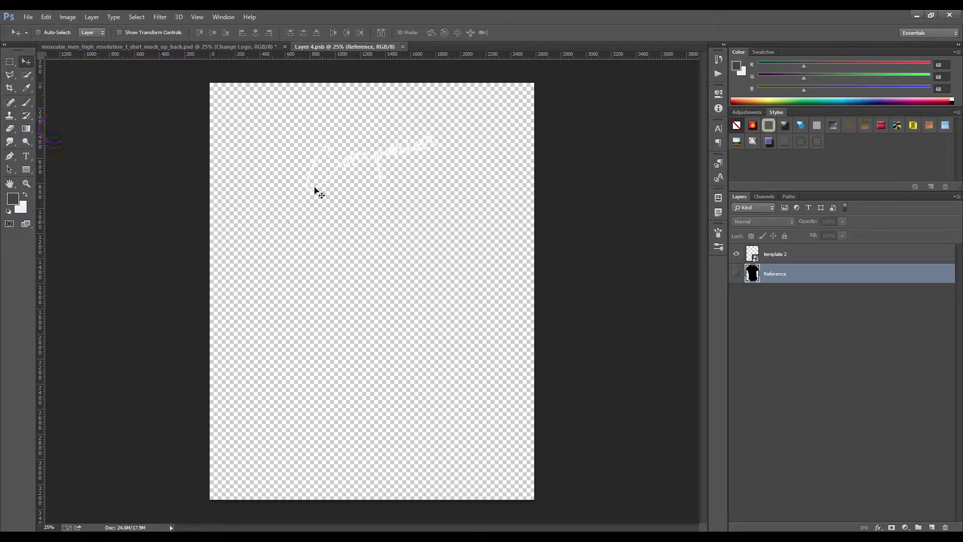
{"action": "left_click", "coordinate": [402, 47]}
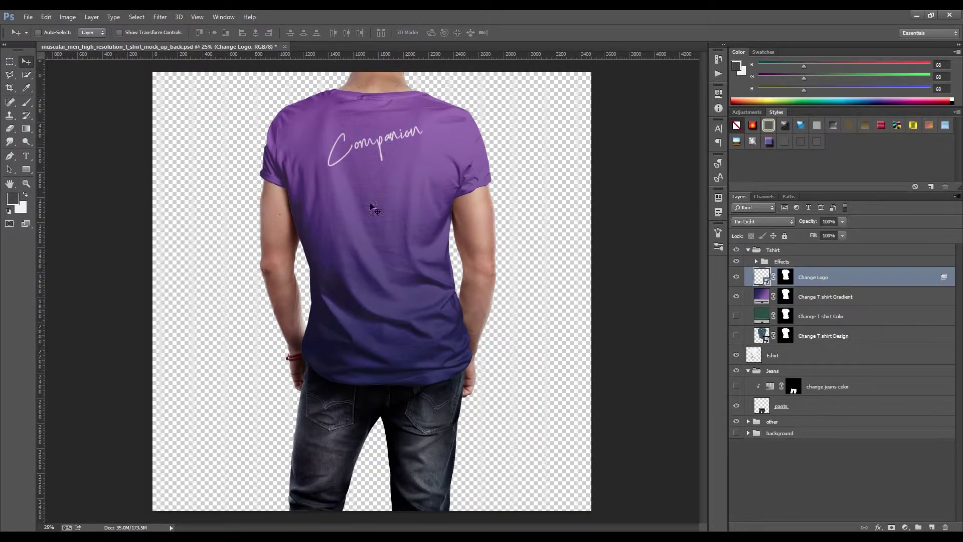
{"action": "left_click", "coordinate": [28, 17]}
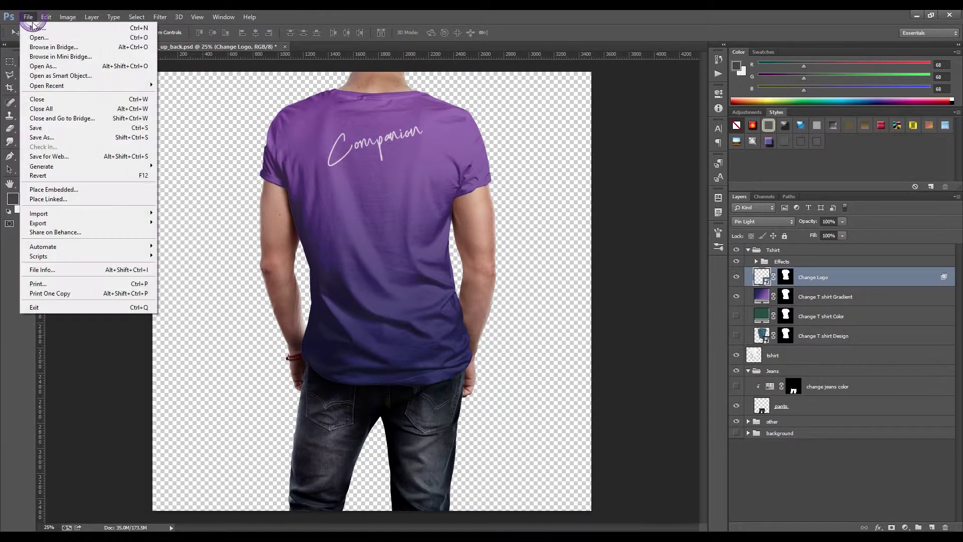
{"action": "left_click", "coordinate": [33, 131]}
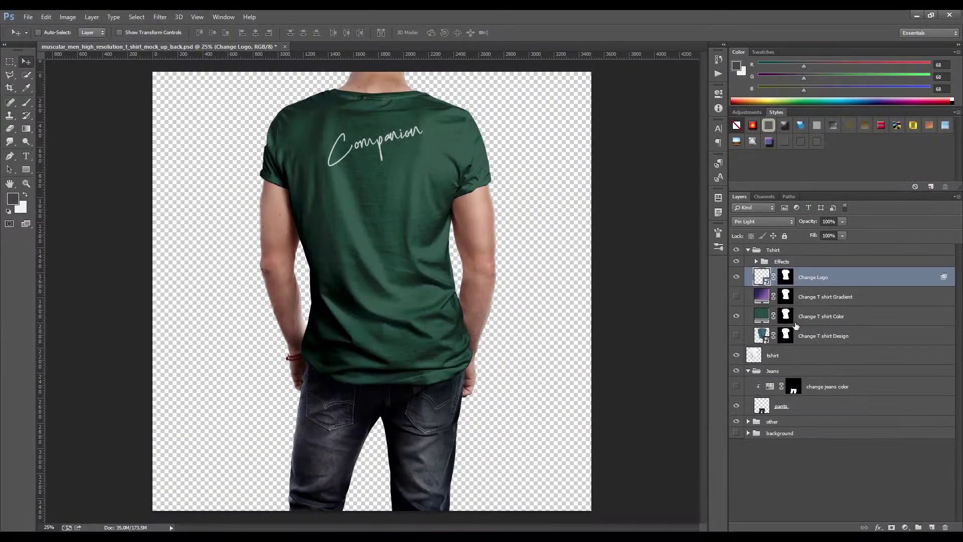
Open the Change Logo smart object contents, hide the template 2 layer and show the Reference layer
{"action": "double_click", "coordinate": [763, 277]}
{"action": "left_click", "coordinate": [485, 223]}
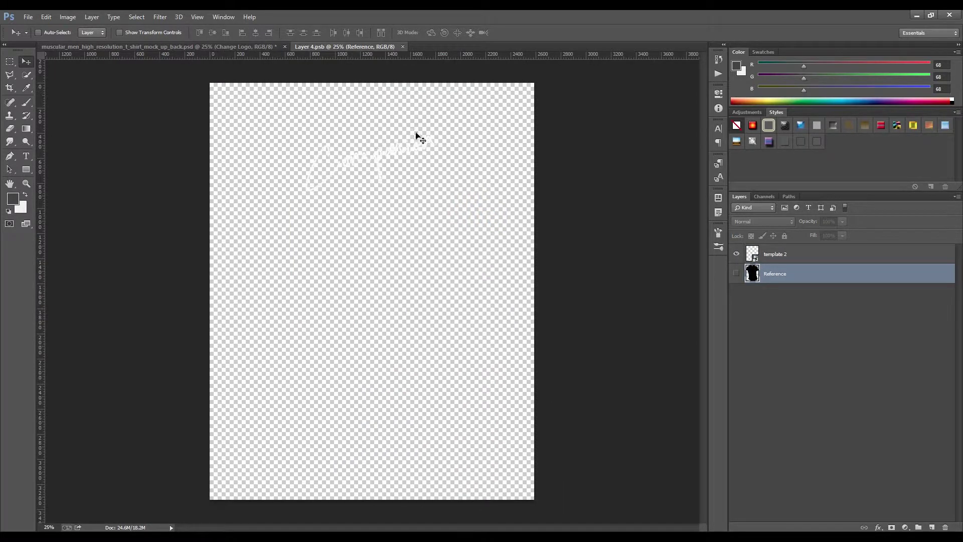
{"action": "left_click", "coordinate": [737, 254]}
{"action": "left_click", "coordinate": [736, 274]}
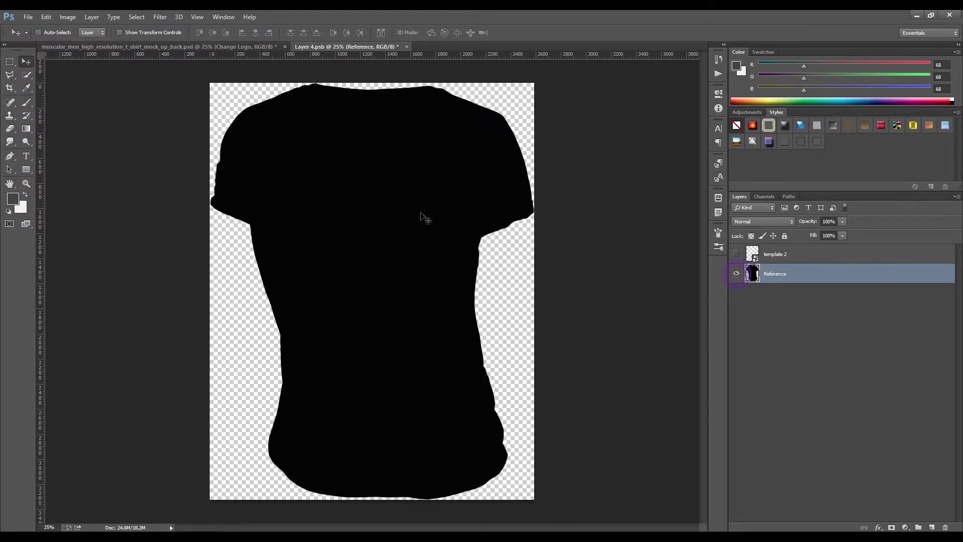
Place the logo file as an embedded object above the Reference layer
{"action": "left_click", "coordinate": [26, 17]}
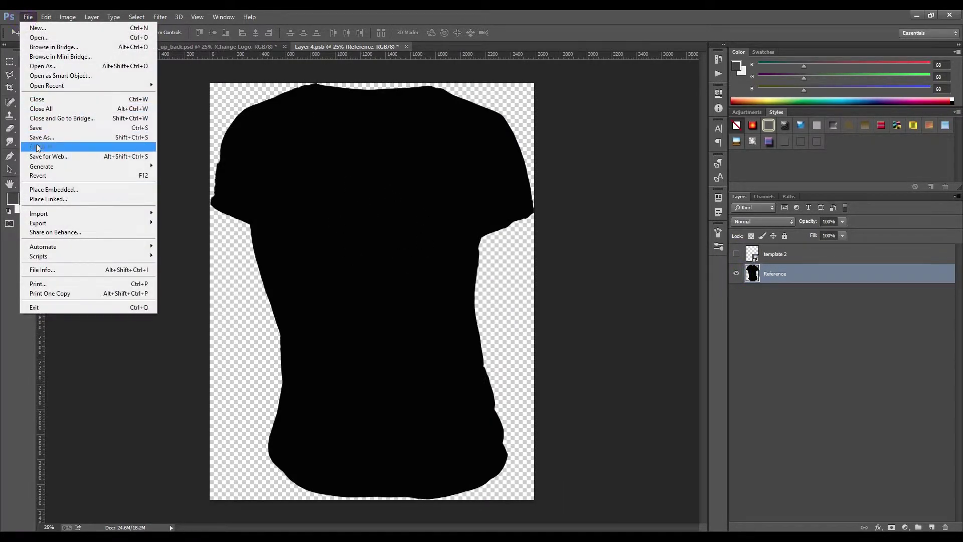
{"action": "left_click", "coordinate": [53, 190]}
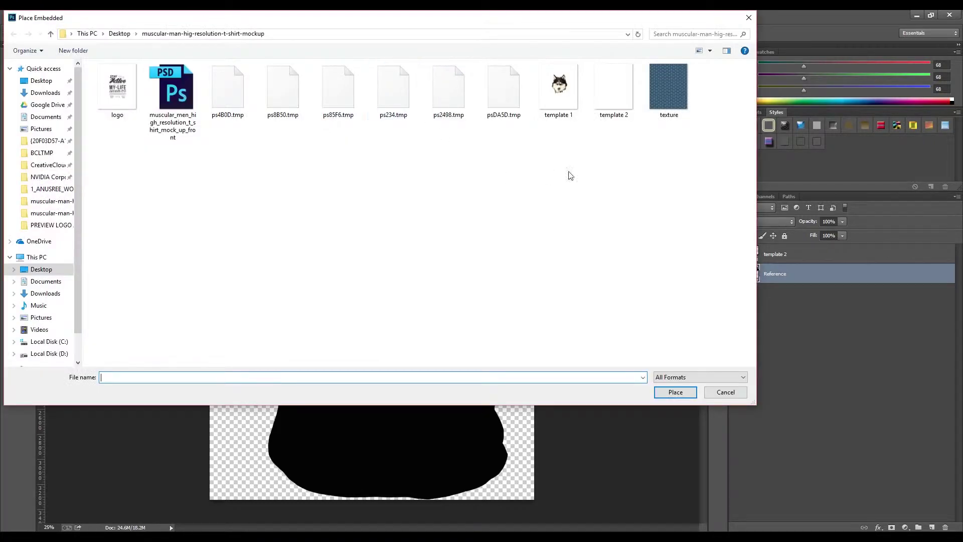
{"action": "left_click", "coordinate": [117, 87]}
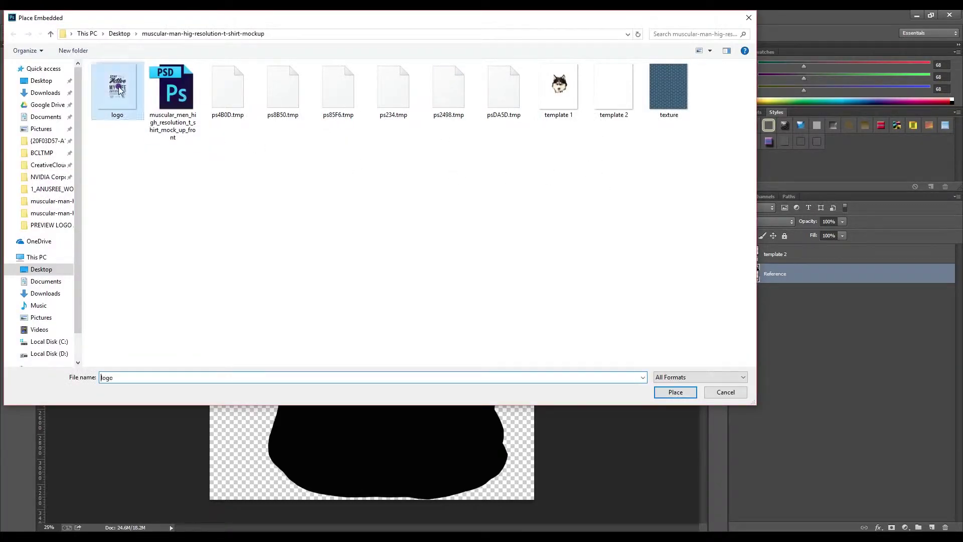
{"action": "left_click", "coordinate": [676, 393]}
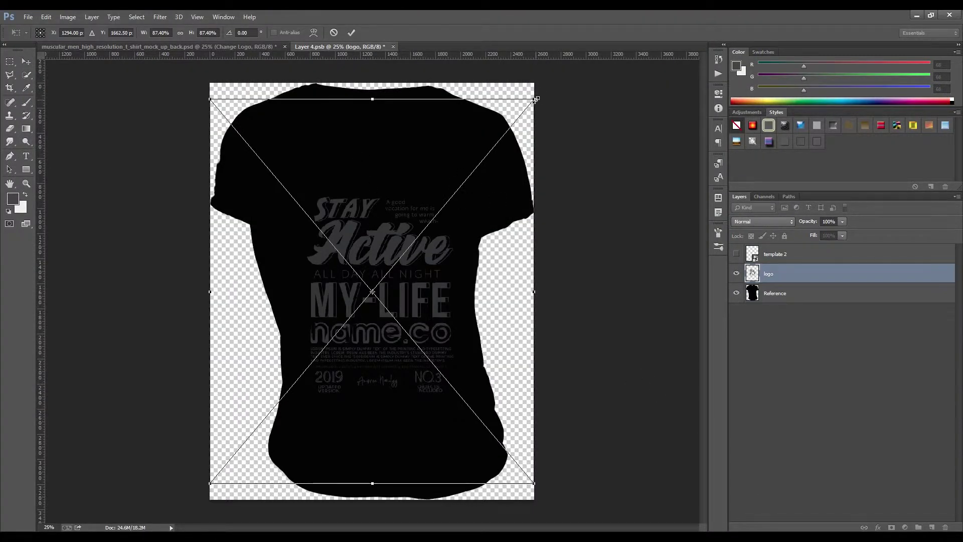
Enlarge the placed logo around its centre until it covers the whole shirt shape, and commit the transform
{"action": "left_click_drag", "start_coordinate": [536, 99], "coordinate": [797, 16]}
{"action": "key", "text": "ctrl+minus"}
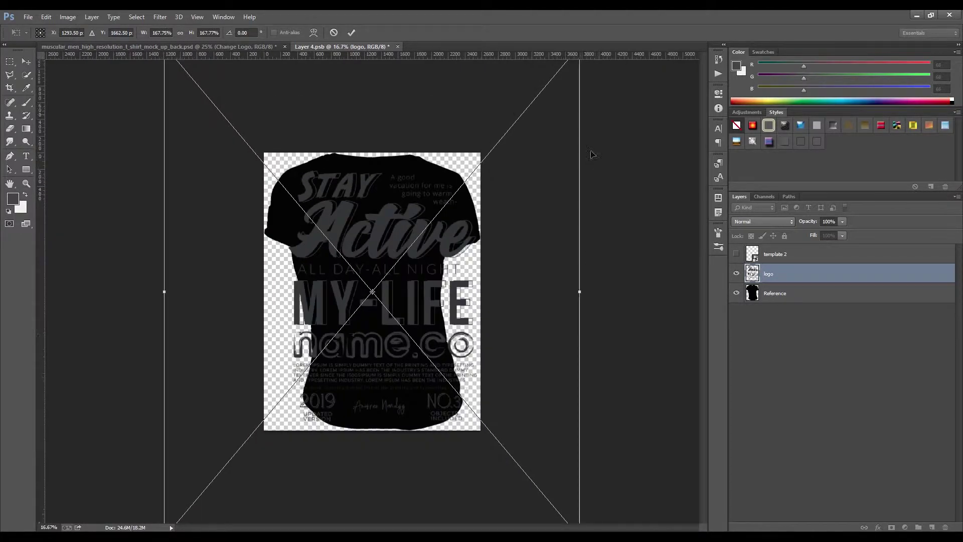
{"action": "key", "text": "ctrl+minus"}
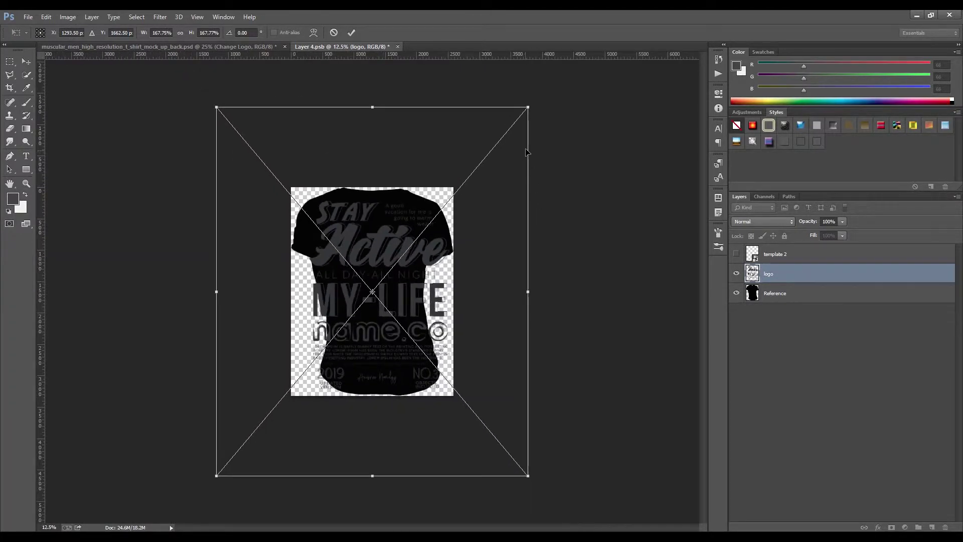
{"action": "left_click_drag", "start_coordinate": [528, 107], "coordinate": [556, 95]}
{"action": "key", "text": "Return"}
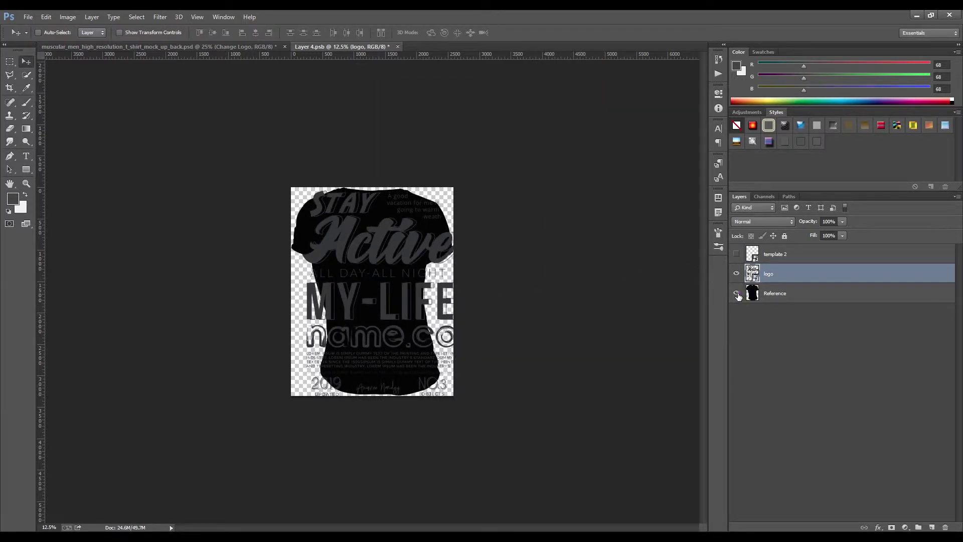
Hide the Reference layer and shift the logo layer slightly up and left so its lettering fits the canvas width
{"action": "left_click", "coordinate": [737, 293]}
{"action": "left_click", "coordinate": [789, 340]}
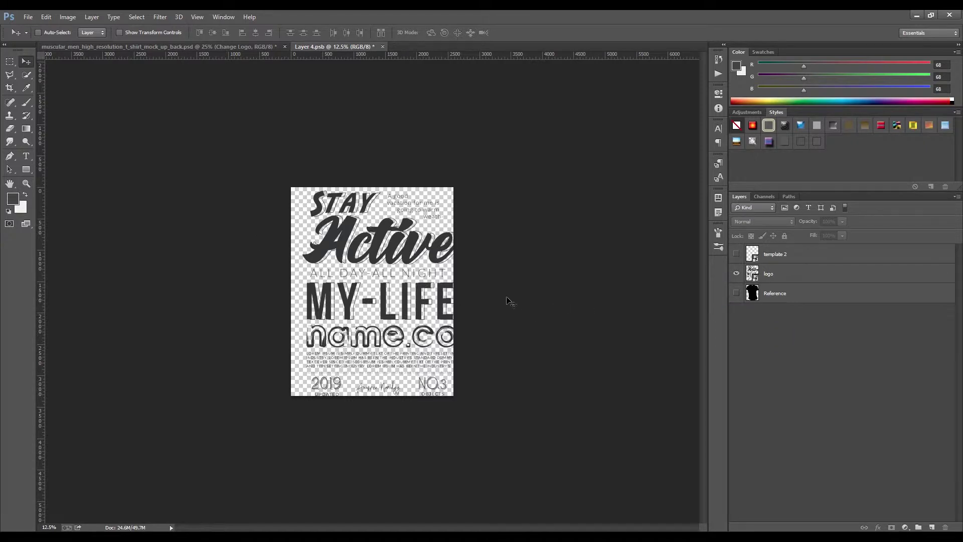
{"action": "left_click", "coordinate": [787, 277]}
{"action": "left_click_drag", "start_coordinate": [398, 299], "coordinate": [393, 293]}
Save the Layer 4.psb contents with the enlarged logo and close the file to return to the back mockup
{"action": "left_click", "coordinate": [28, 17]}
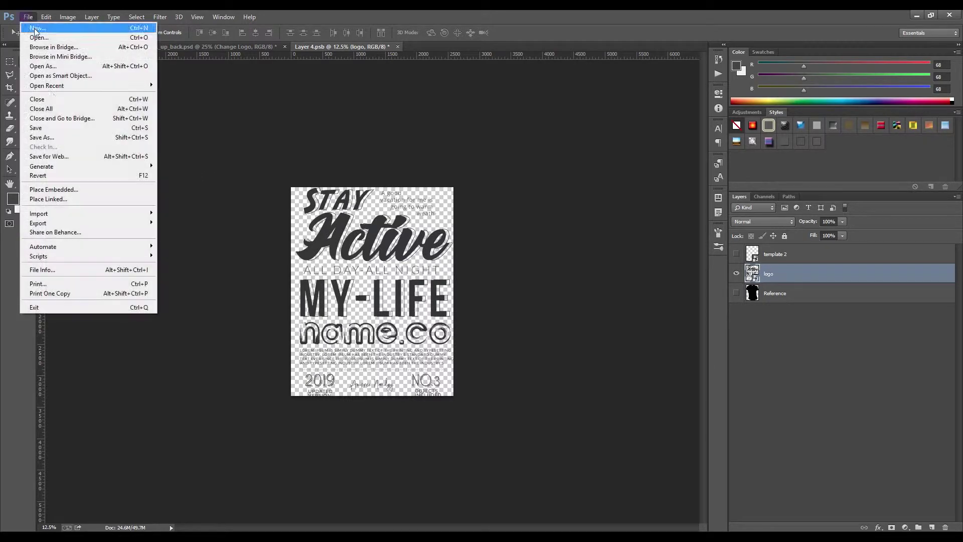
{"action": "left_click", "coordinate": [50, 128]}
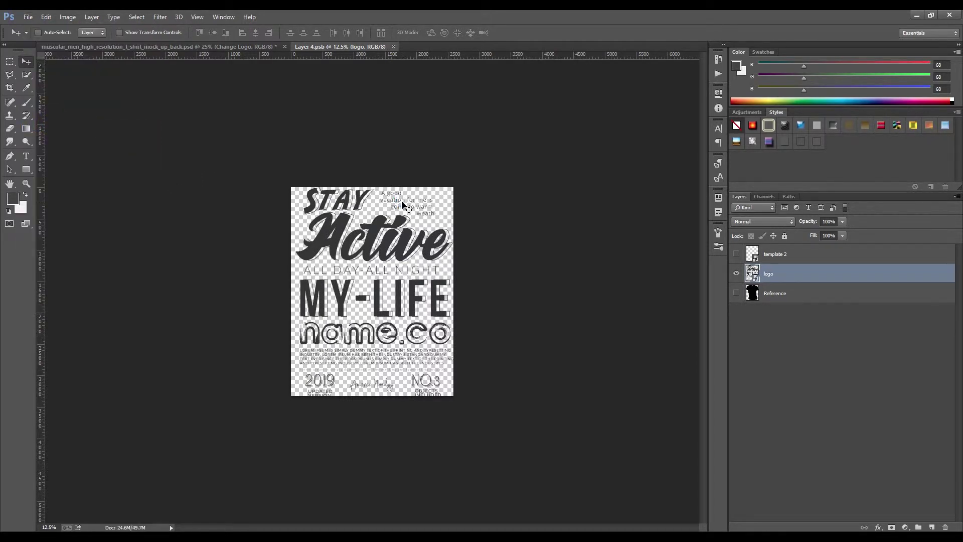
{"action": "left_click", "coordinate": [394, 46]}
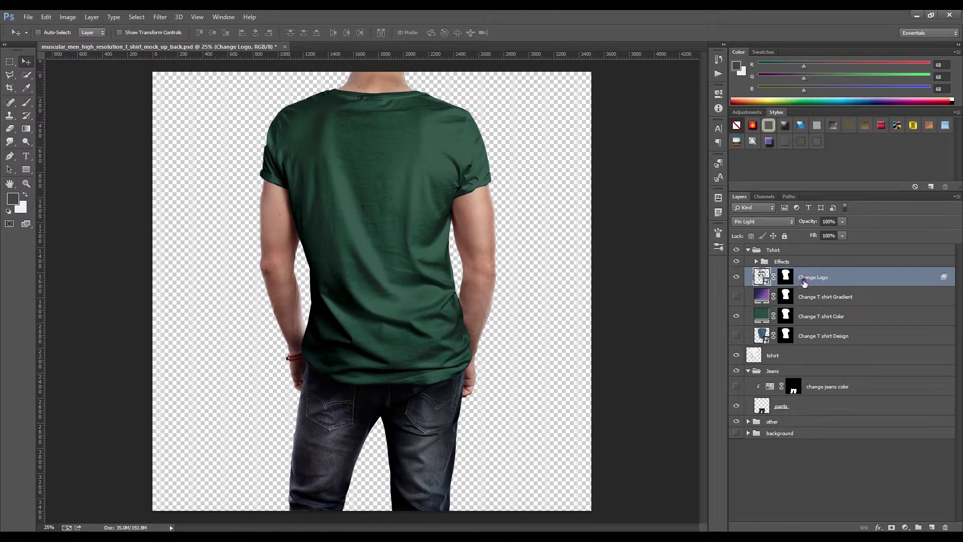
Change the blend mode of the Change Logo layer to Screen
{"action": "left_click", "coordinate": [752, 220]}
{"action": "left_click", "coordinate": [748, 284]}
{"action": "left_click", "coordinate": [757, 221]}
{"action": "left_click", "coordinate": [760, 314]}
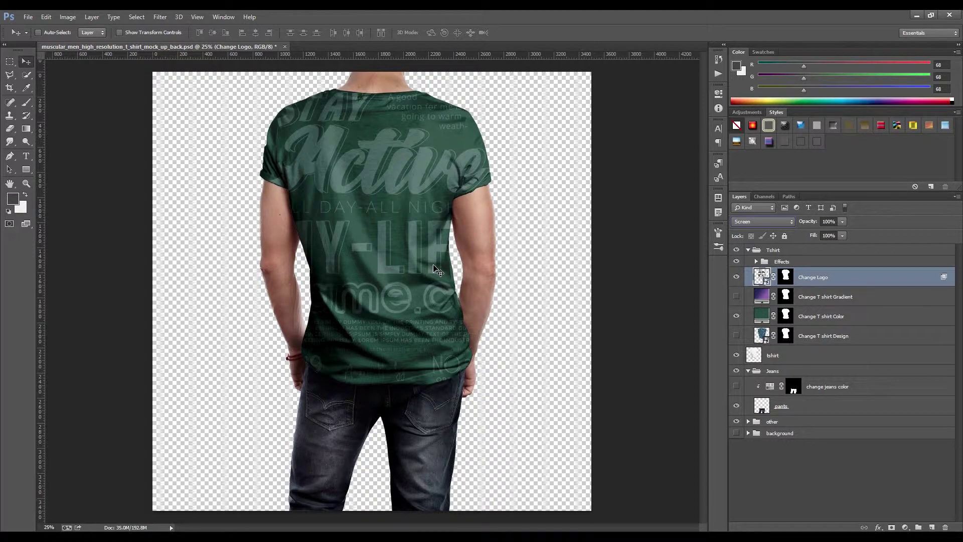
Examine closely how the enlarged logo blends with the fabric folds across the back of the green shirt
{"action": "scroll", "coordinate": [438, 271], "scroll_direction": "up", "scroll_amount": 3}
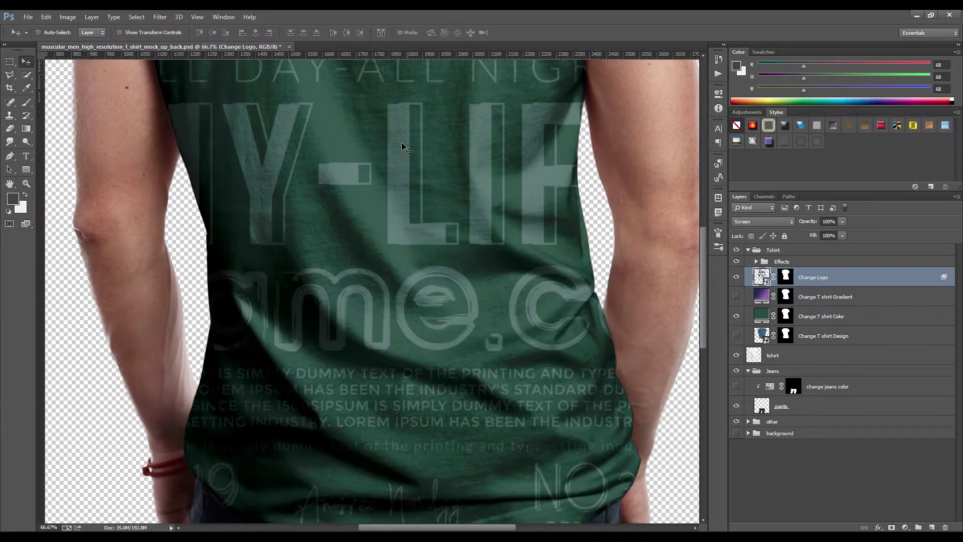
{"action": "left_click_drag", "start_coordinate": [402, 155], "coordinate": [309, 386]}
{"action": "left_click_drag", "start_coordinate": [404, 383], "coordinate": [498, 404]}
{"action": "left_click_drag", "start_coordinate": [372, 208], "coordinate": [244, 230]}
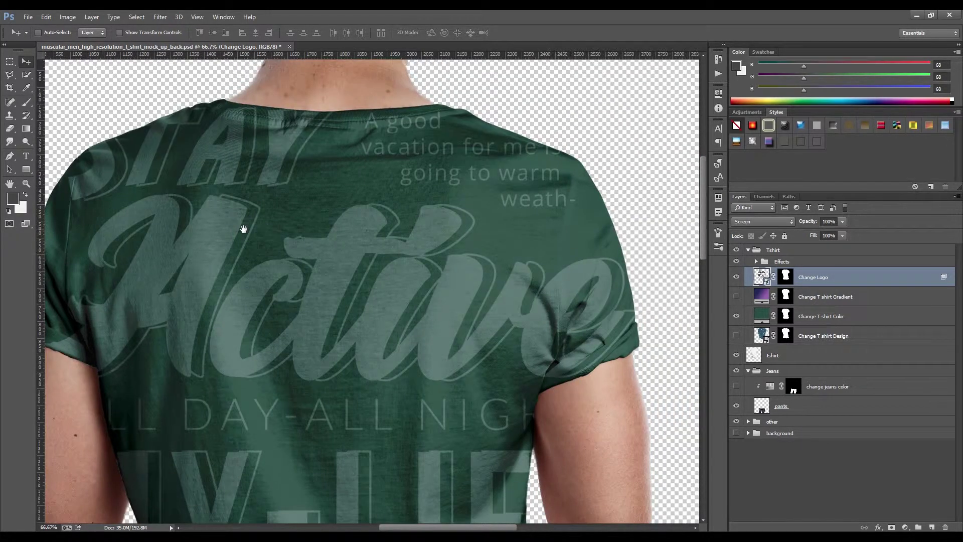
{"action": "left_click_drag", "start_coordinate": [408, 338], "coordinate": [437, 151]}
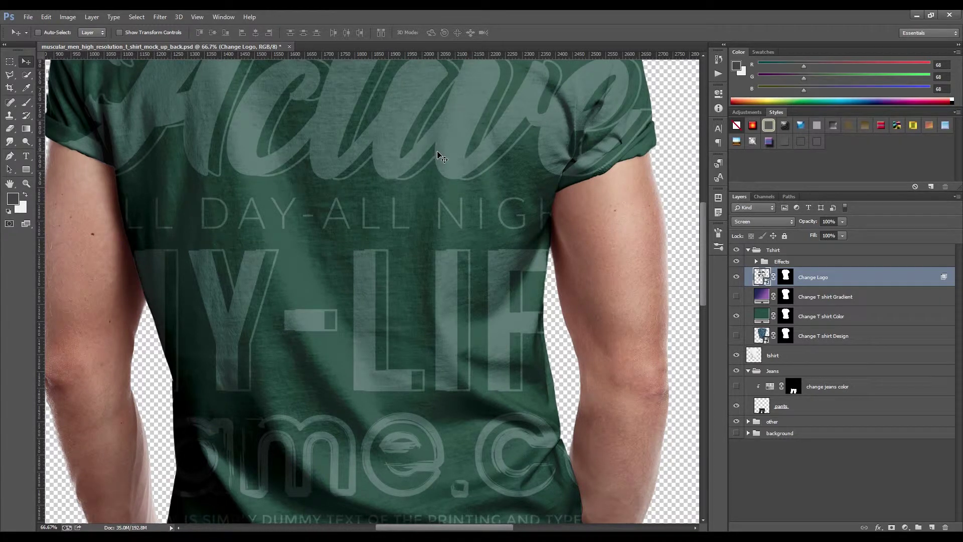
{"action": "key", "text": "ctrl+minus"}
{"action": "key", "text": "ctrl+minus"}
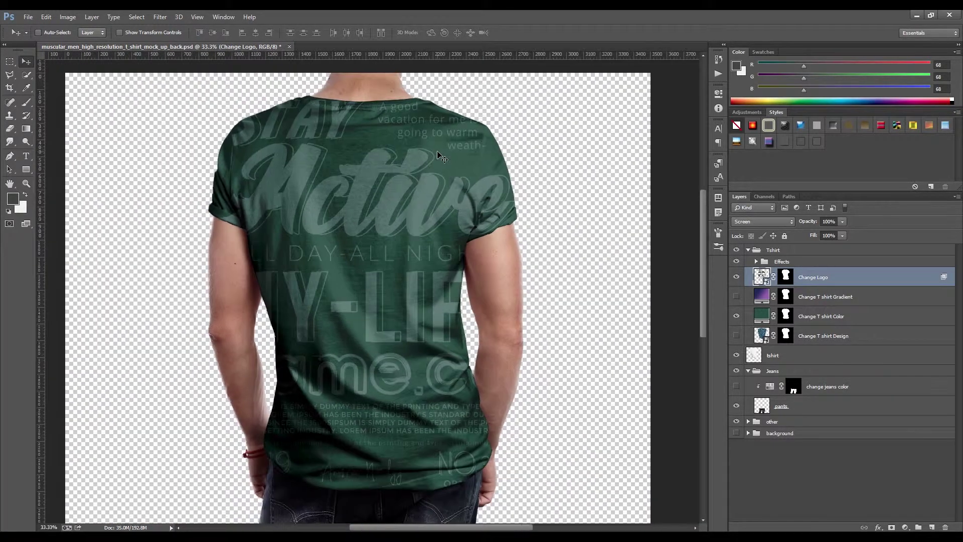
{"action": "key", "text": "ctrl+minus"}
Save the back mockup document with the Screen-blended logo on the green shirt
{"action": "left_click", "coordinate": [28, 17]}
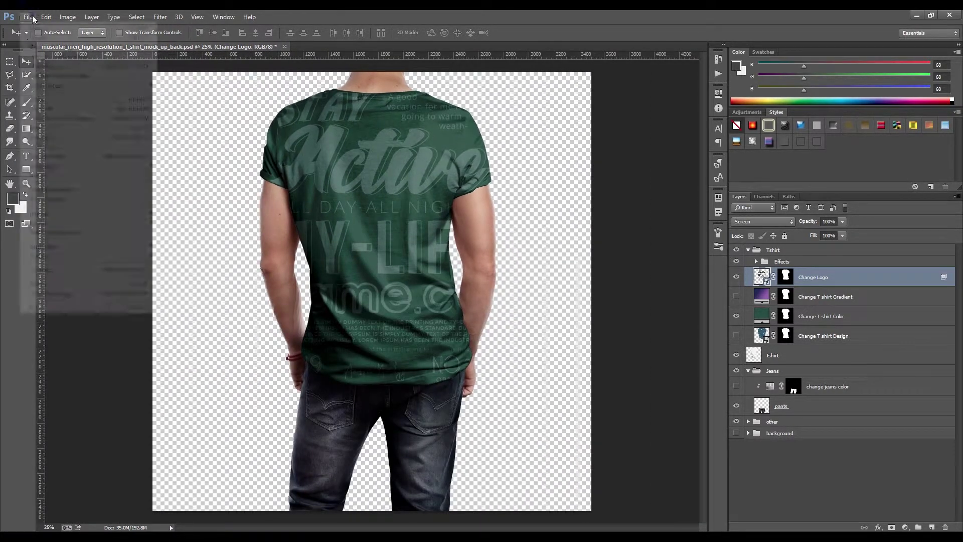
{"action": "left_click", "coordinate": [35, 127]}
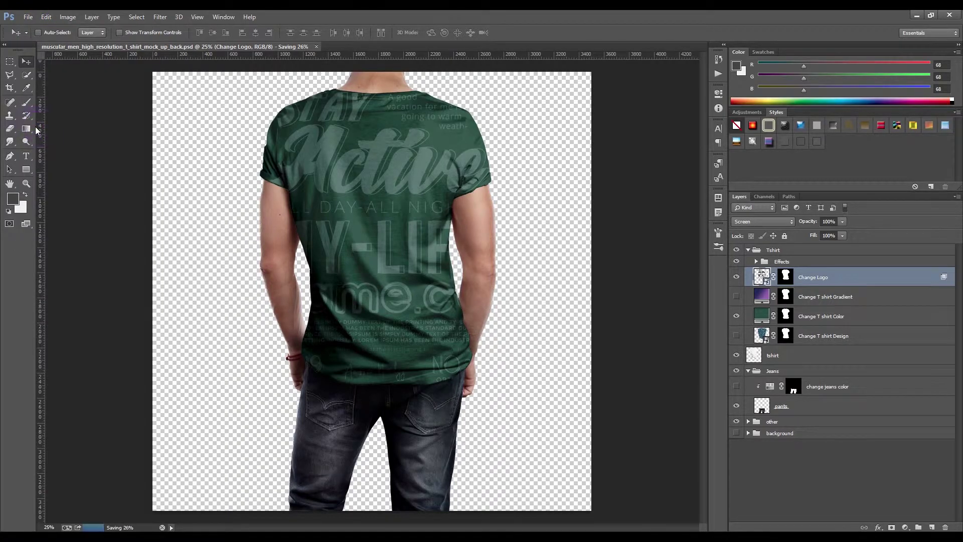